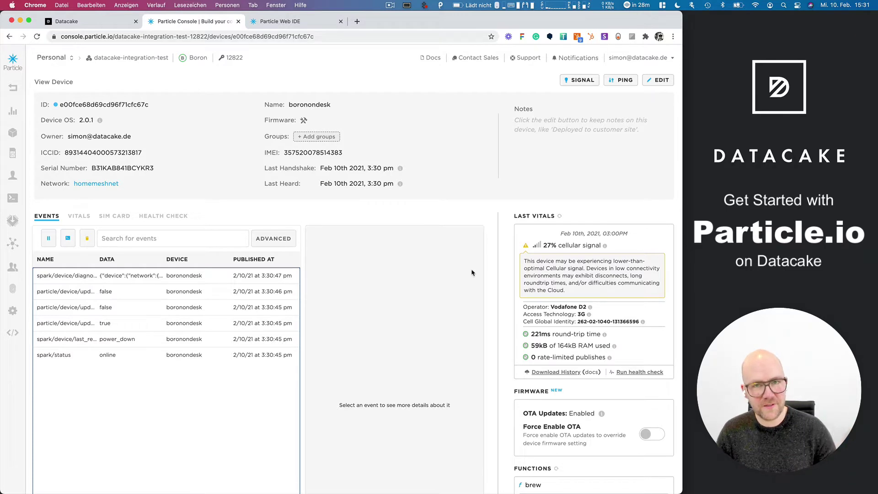
Open the databrew.ino firmware in the Particle Web IDE.
left_click(132, 19)
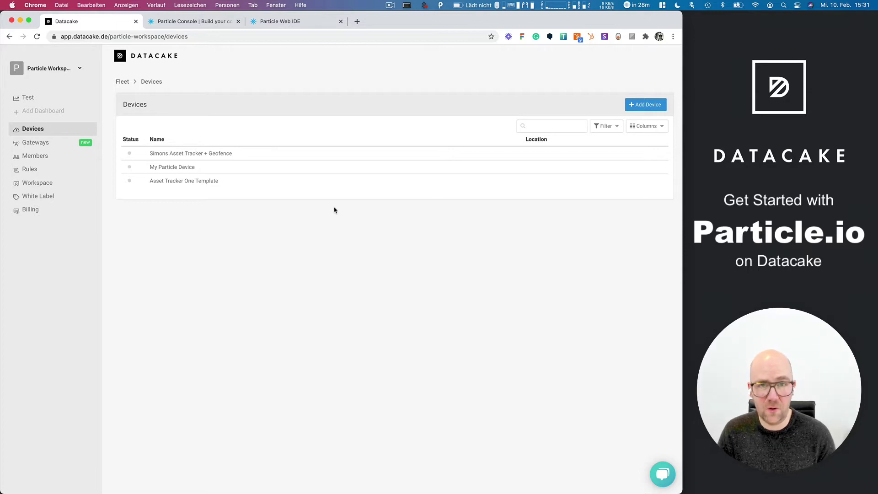
left_click(218, 23)
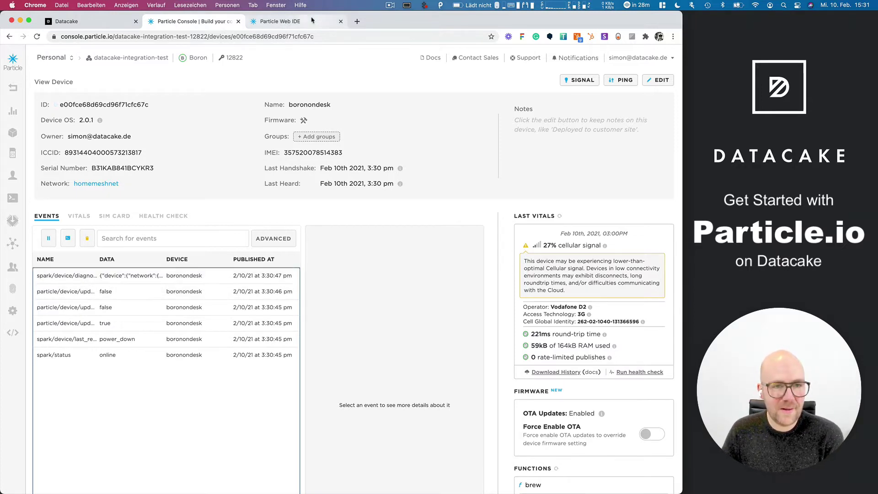
left_click(280, 21)
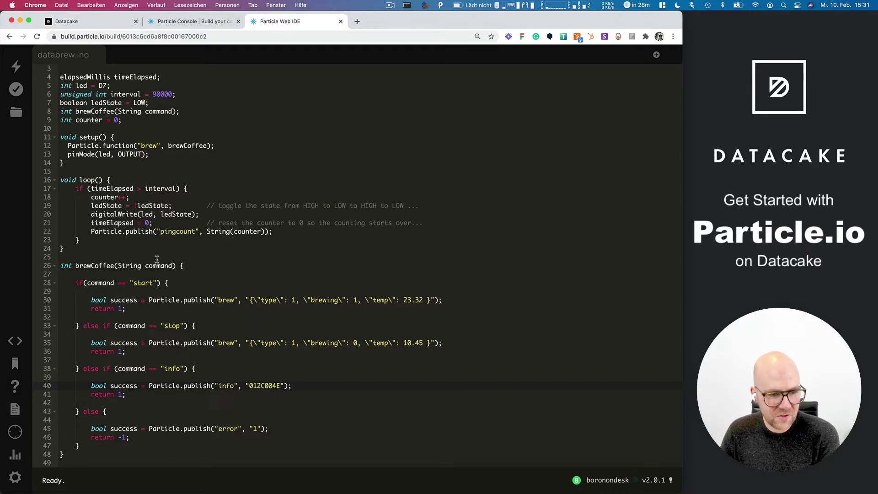
Highlight the start publish block, the stop brew publish call and the info string 012C004E.
left_click_drag(76, 284, 215, 325)
left_click_drag(148, 344, 462, 344)
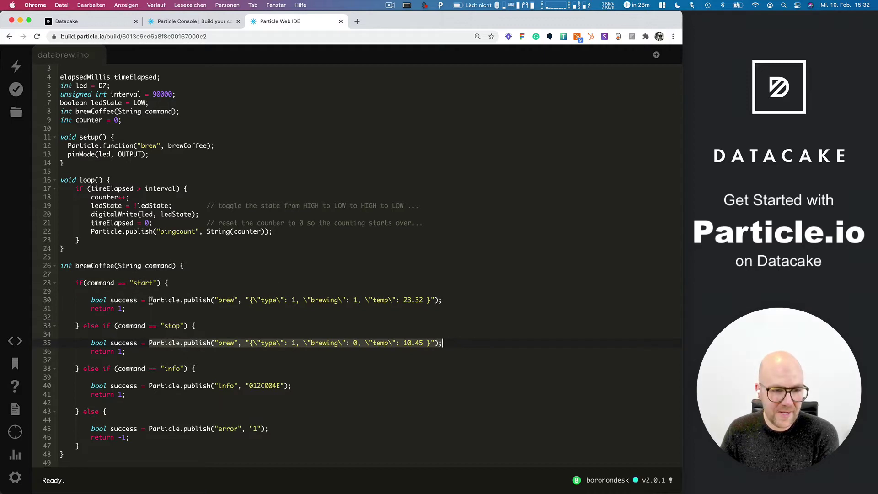
double_click(269, 385)
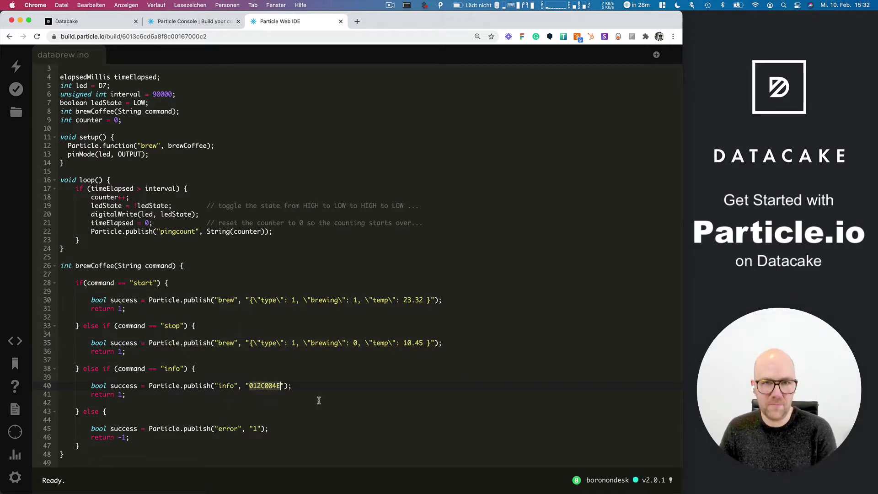
Call the brew function with 'start' and view the new brew event's JSON payload.
left_click(197, 22)
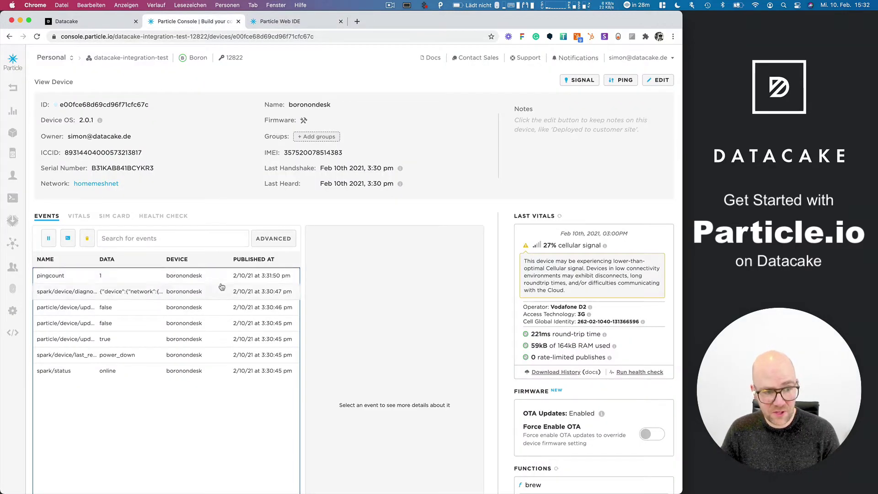
scroll(365, 367, "down", 5)
left_click(538, 345)
left_click(656, 345)
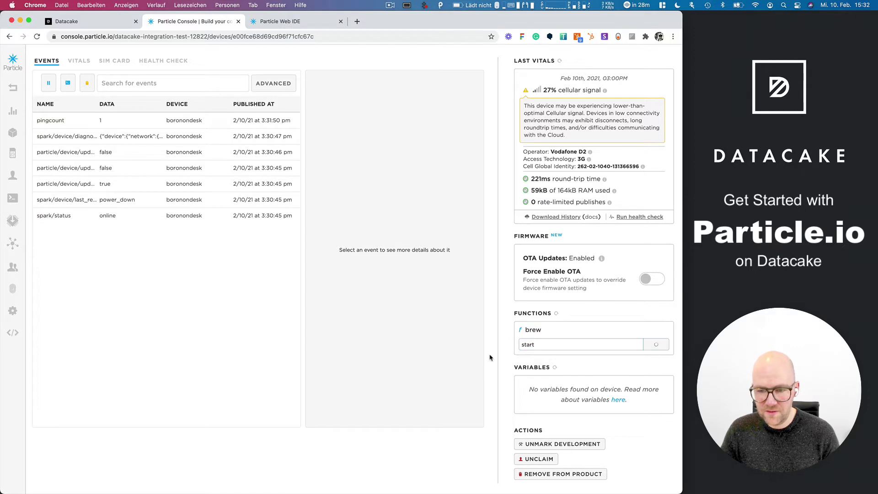
scroll(534, 346, "up", 3)
scroll(534, 345, "up", 1)
left_click(157, 243)
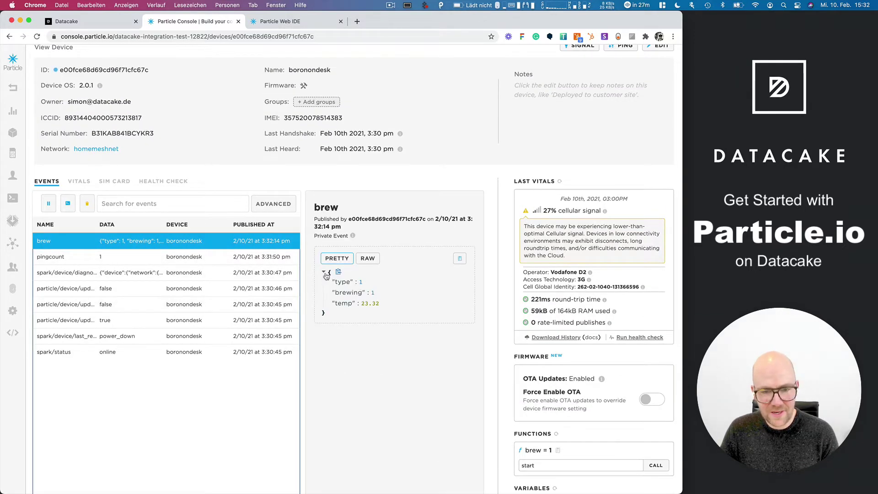
Recheck the firmware code, then select the device ID on the console page for copying.
left_click(290, 21)
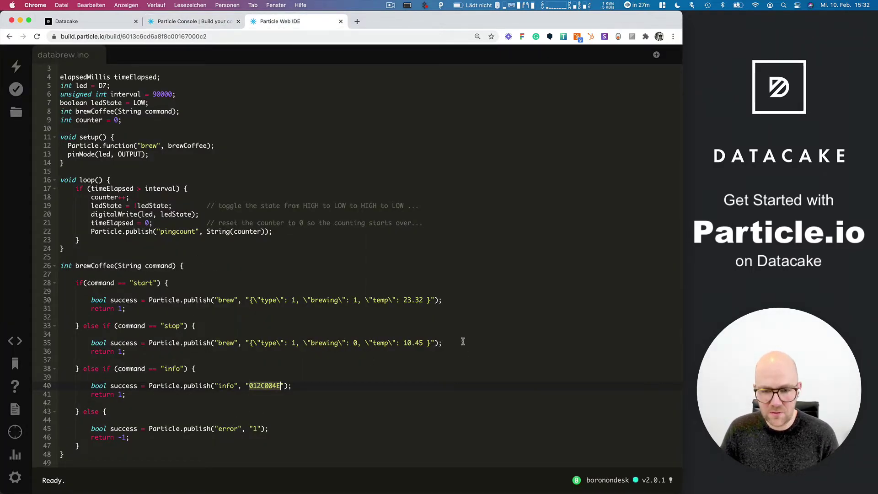
left_click(174, 21)
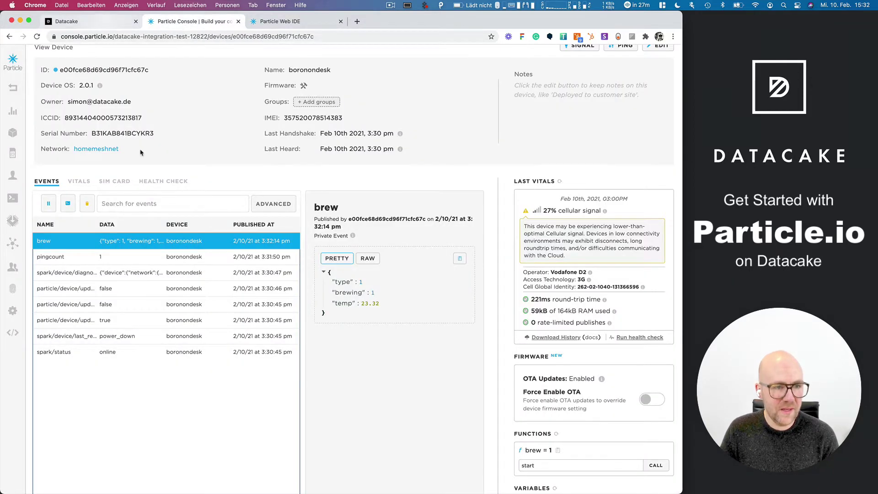
scroll(142, 146, "up", 2)
double_click(134, 104)
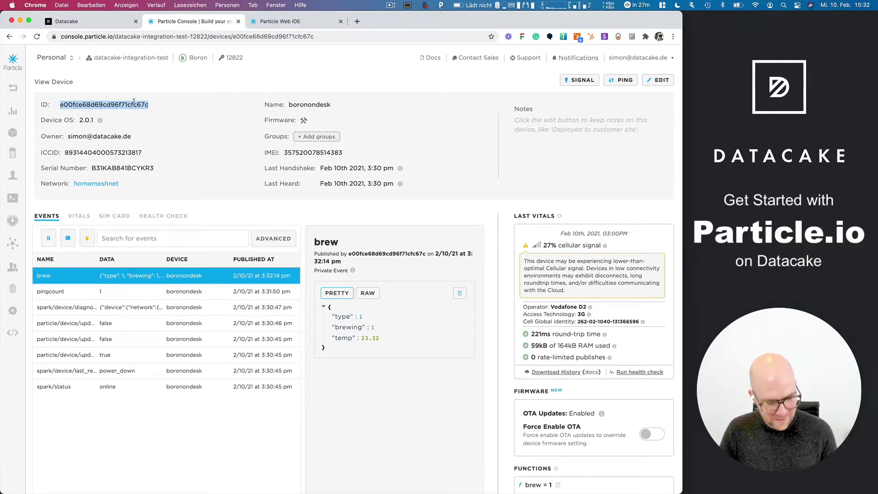
left_click(66, 21)
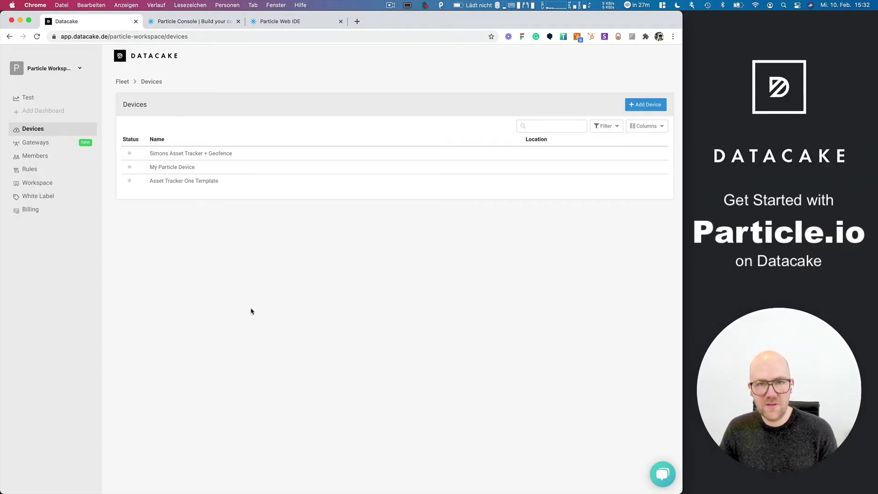
Create a new Datacake workspace named 'Boron Demo' from the workspace list.
left_click(69, 71)
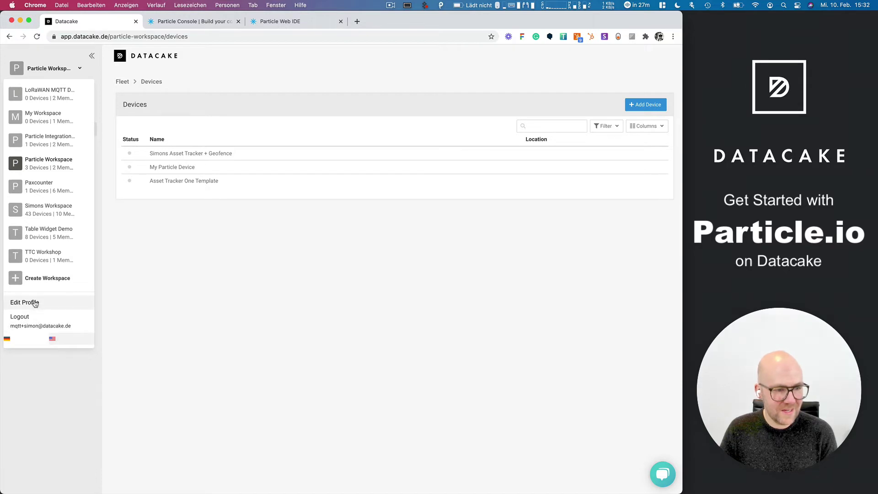
left_click(45, 277)
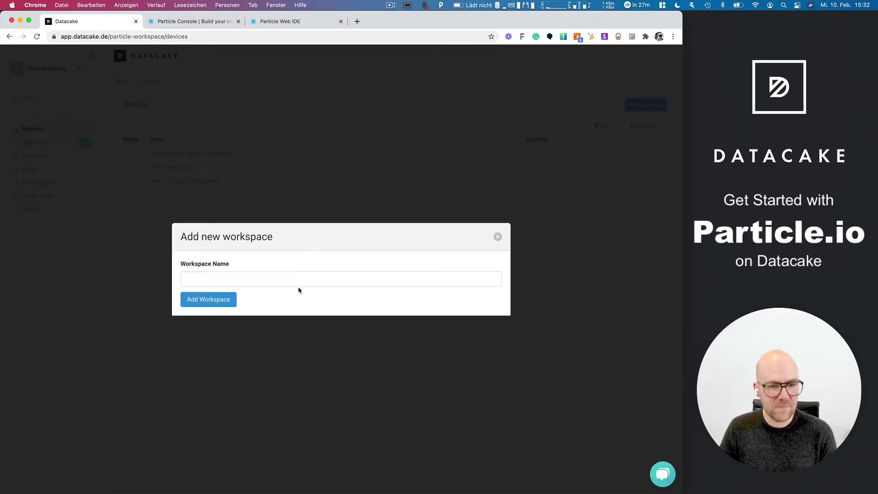
left_click(300, 281)
type("Boron Demo")
key("Return")
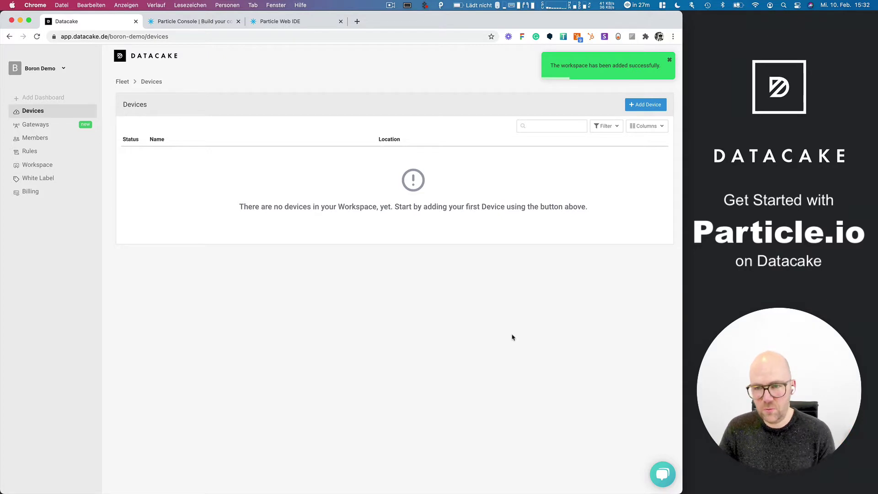
Start adding a Particle device and show the access token instructions.
left_click(648, 108)
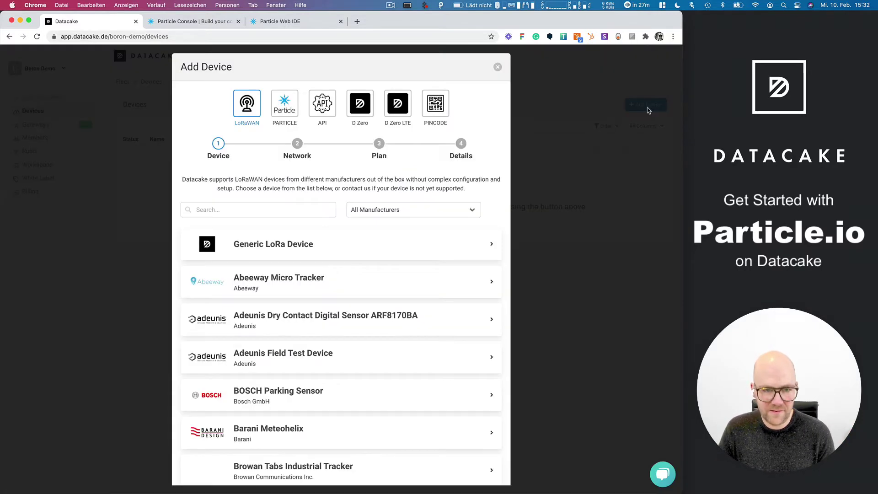
left_click(295, 111)
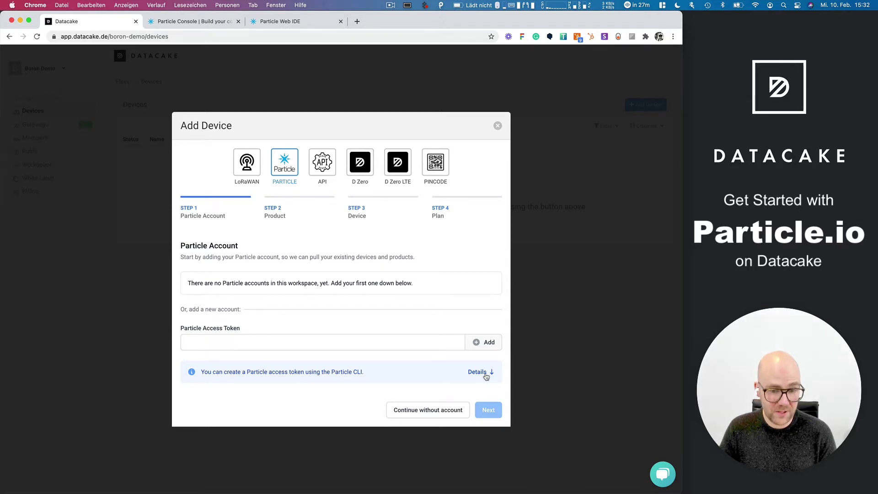
left_click(486, 374)
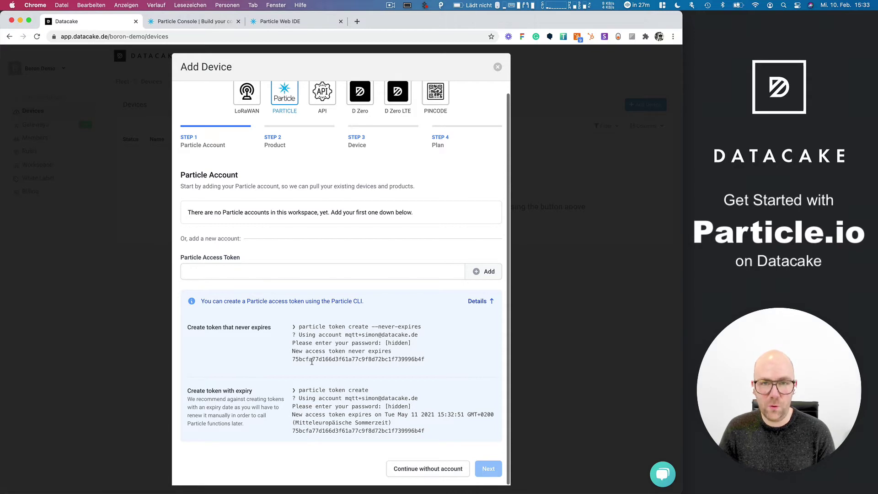
Launch a terminal from system search to generate a Particle access token.
key("super+space")
type("Partic")
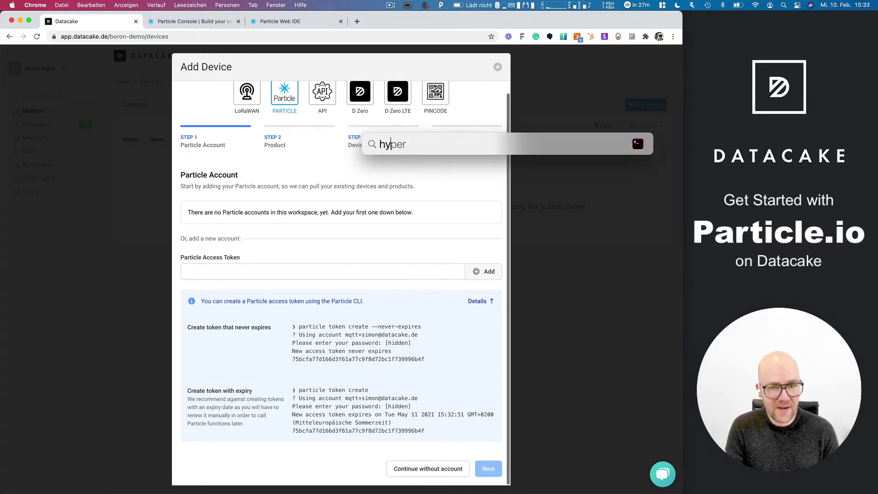
key("Return")
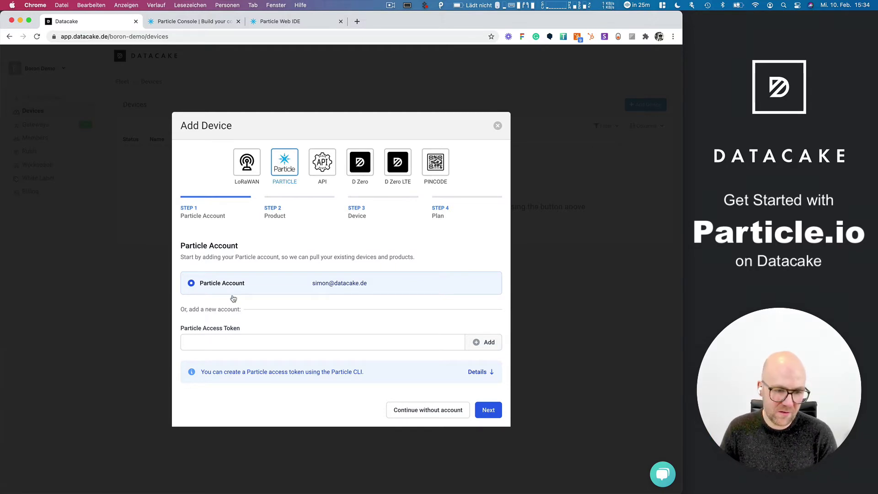
Choose the datacake-integration-test Particle product, checking it against the console.
left_click(488, 411)
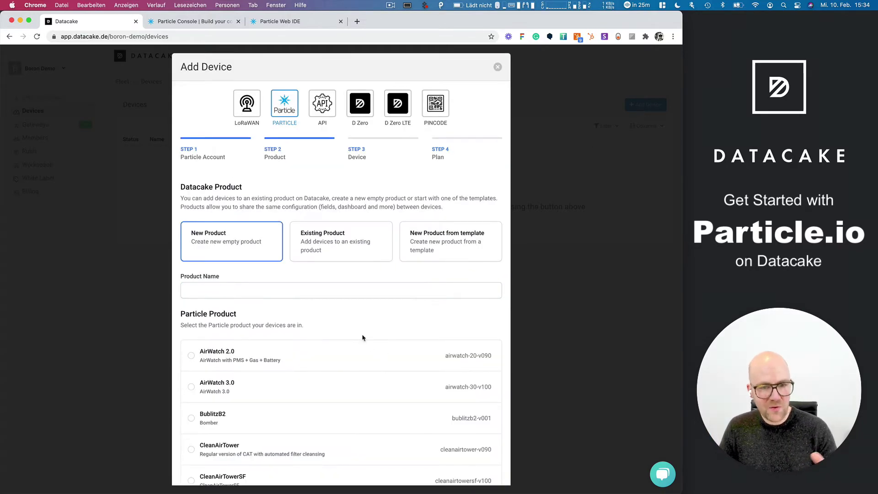
scroll(364, 336, "down", 2)
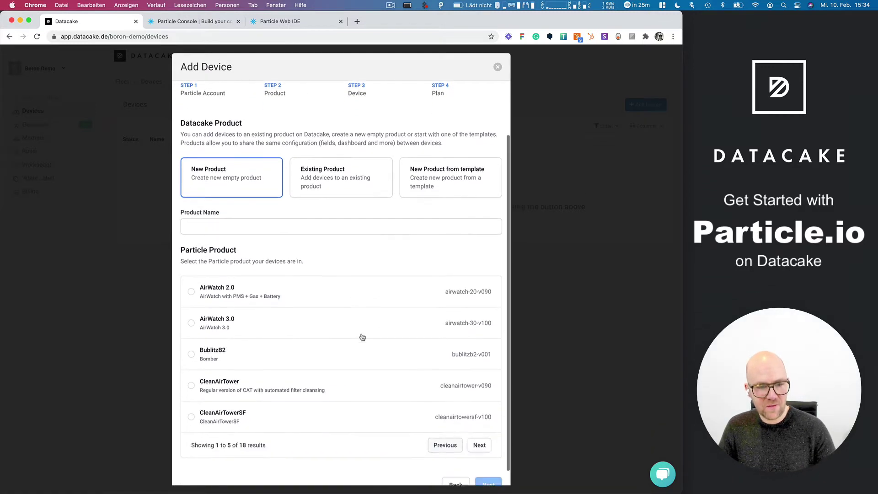
left_click(192, 21)
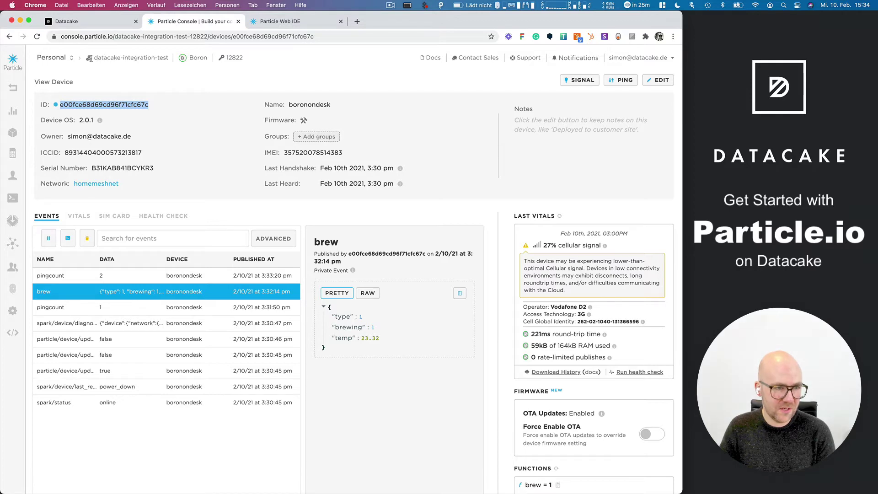
left_click(92, 22)
left_click(474, 437)
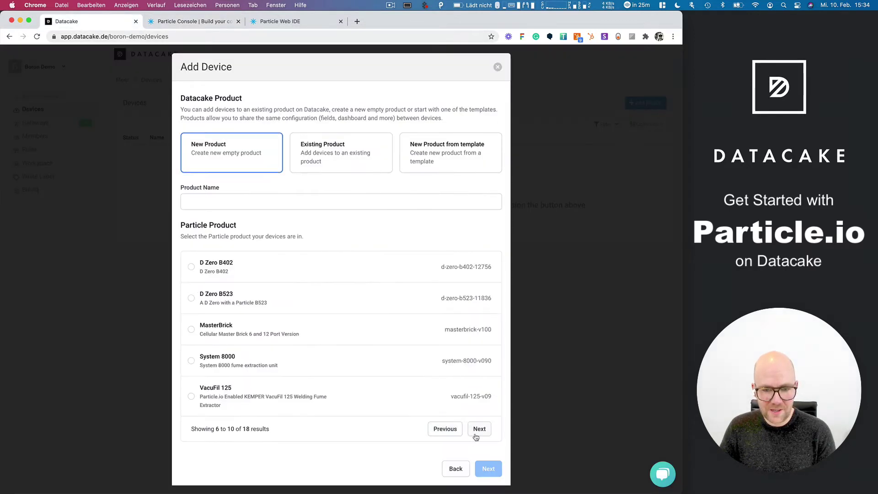
left_click(480, 435)
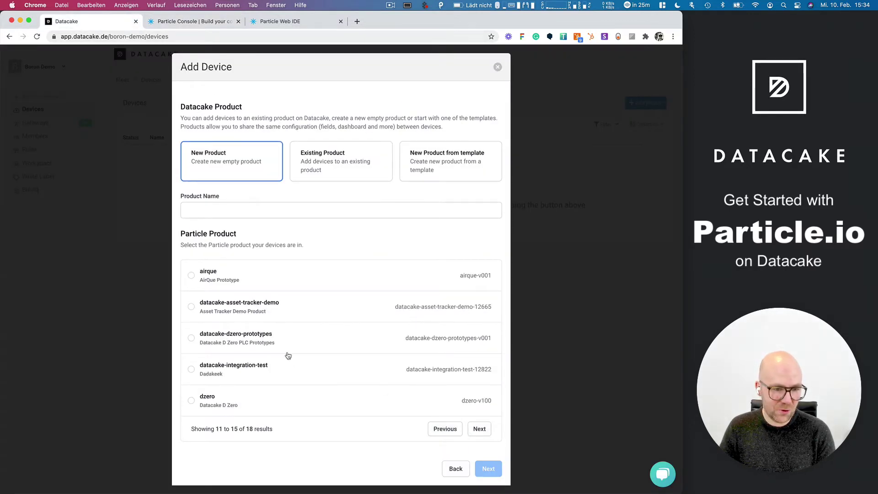
left_click(243, 376)
scroll(243, 377, "up", 3)
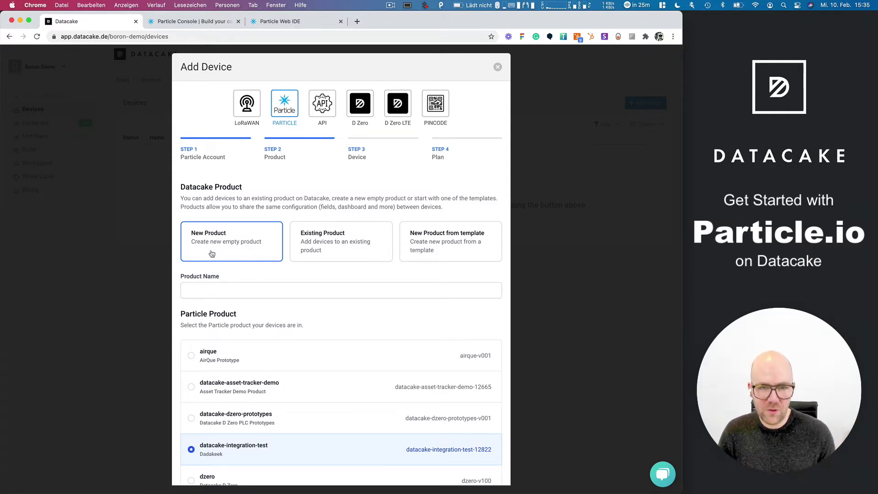
Create a new empty product named 'Boron Demo Product' and tick the boronondesk device.
left_click(225, 290)
type("Boron Demo Product")
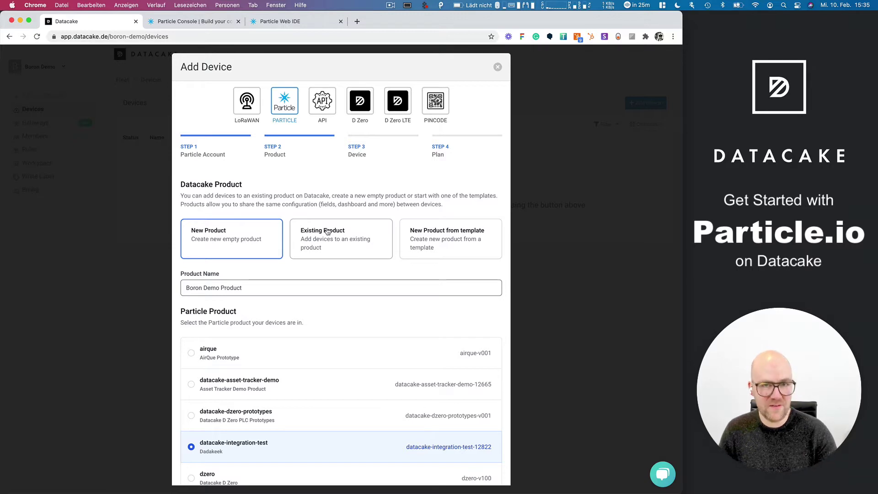
left_click(441, 245)
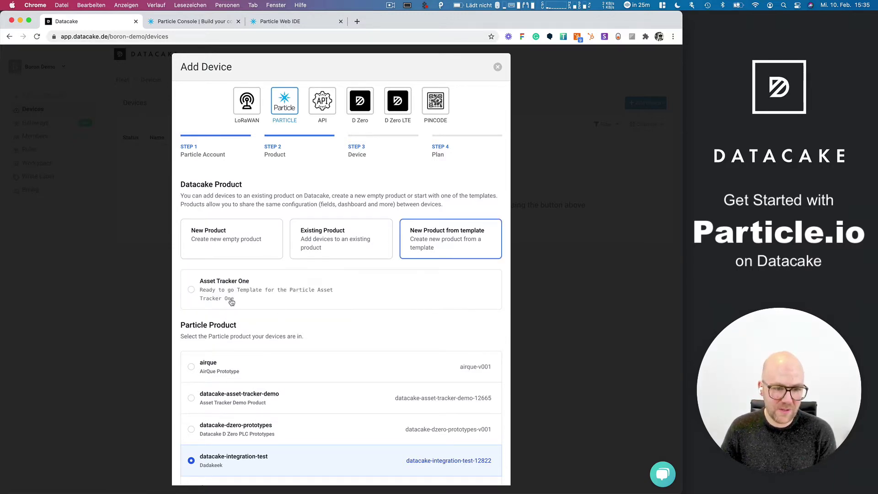
left_click(367, 245)
left_click(247, 245)
left_click(268, 291)
scroll(275, 295, "down", 3)
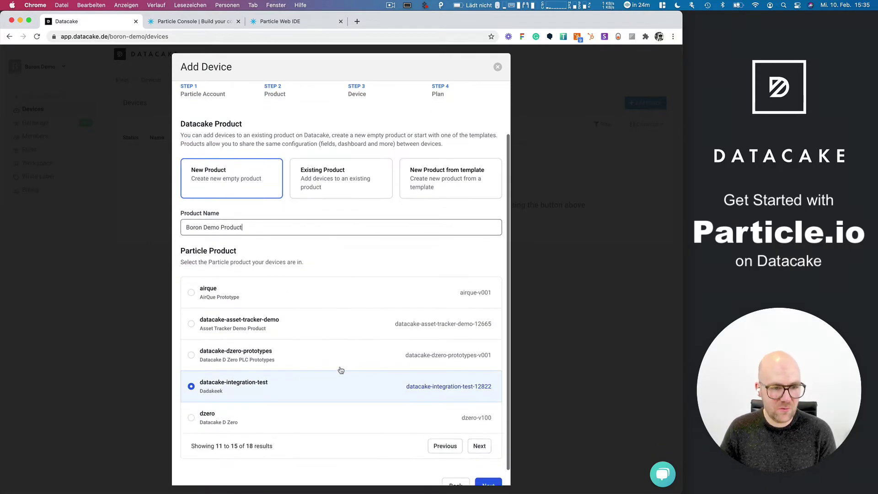
scroll(494, 471, "down", 1)
left_click(488, 469)
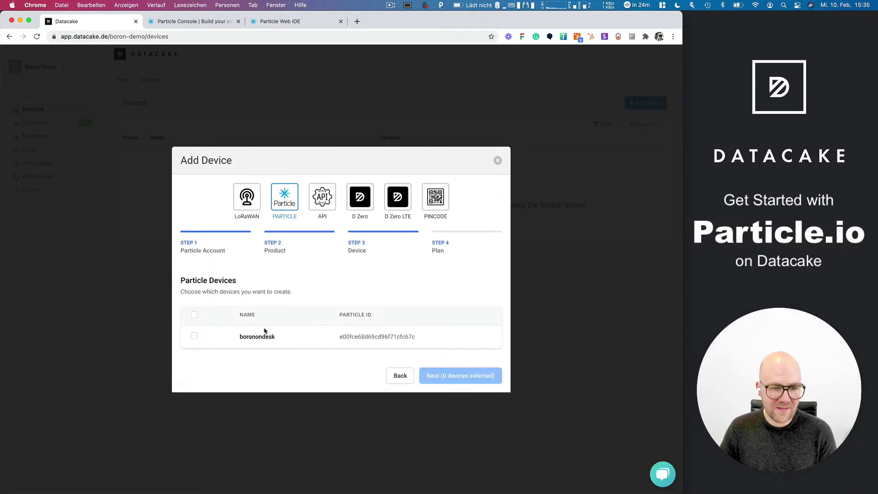
left_click(194, 337)
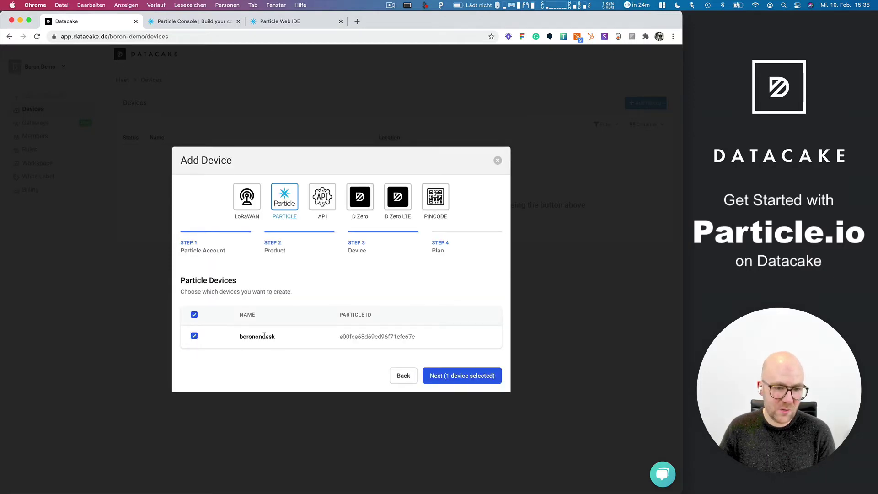
Open the boronondesk device page from the Particle Console devices list.
left_click(280, 21)
left_click(192, 21)
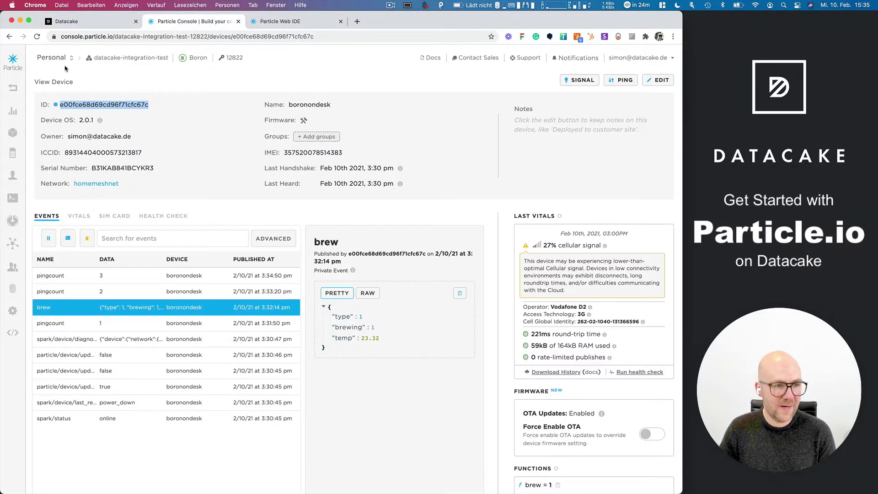
left_click(13, 132)
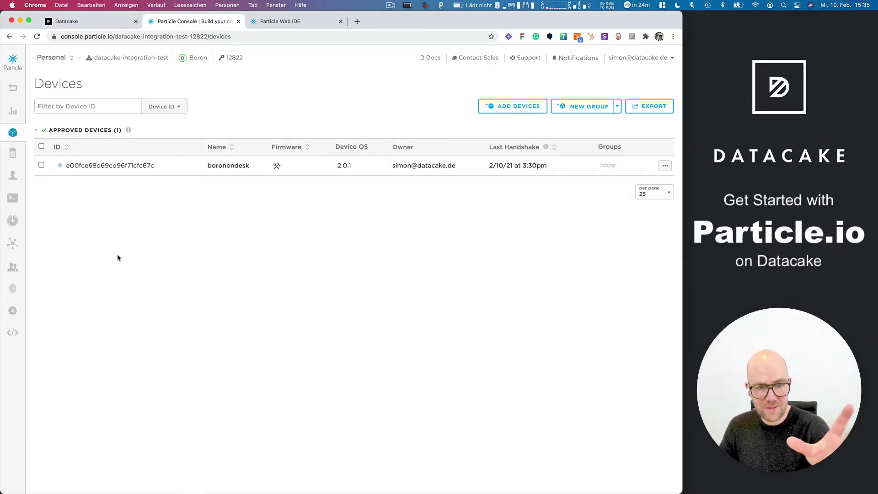
left_click(123, 170)
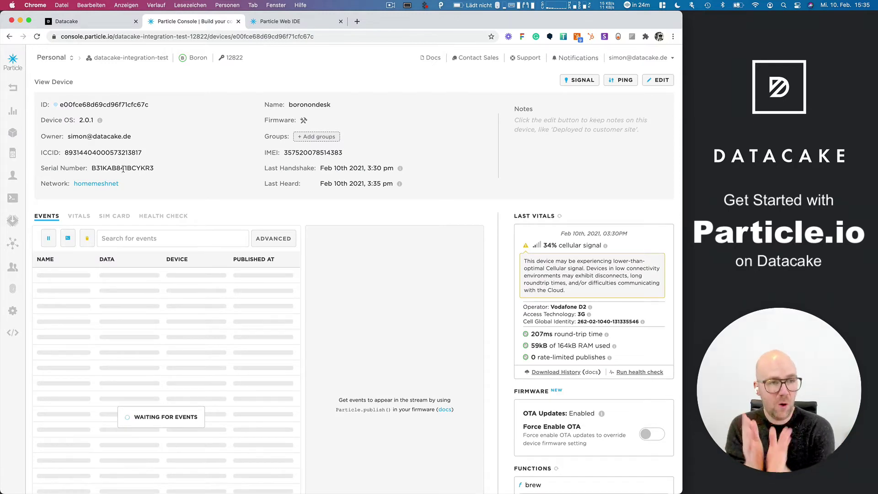
Add boronondesk on the Free plan and open the device in Datacake.
left_click(119, 23)
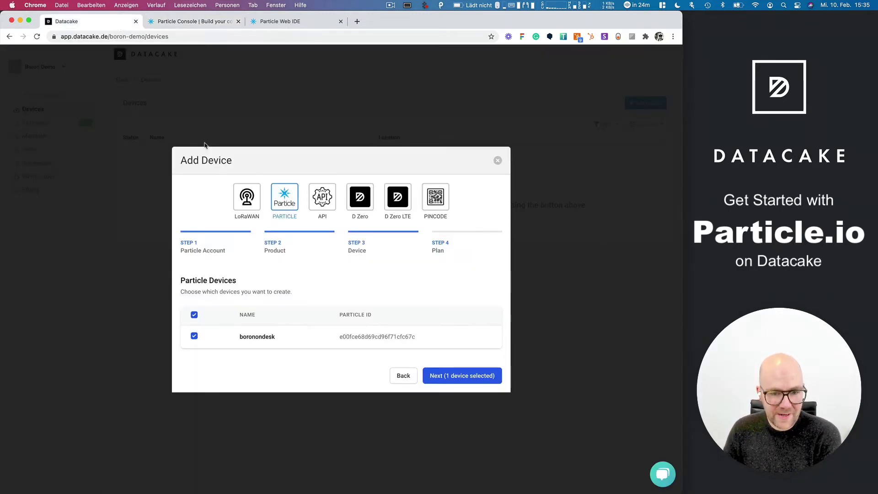
left_click(465, 374)
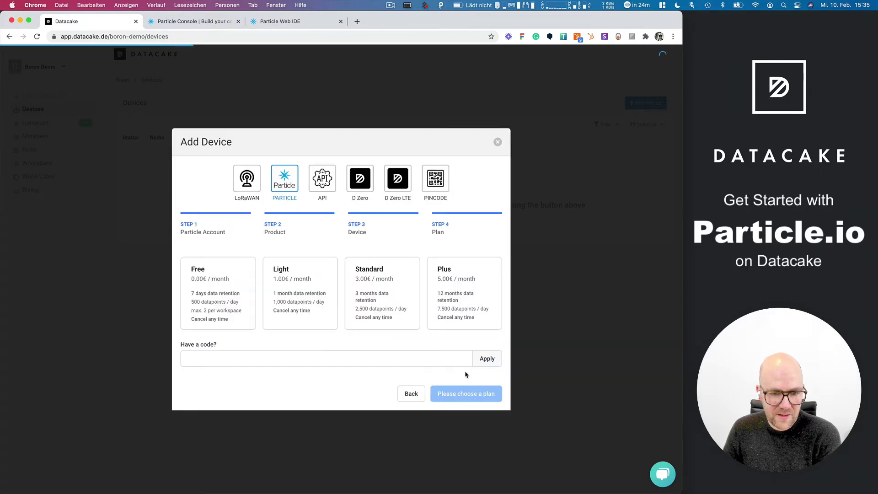
left_click(215, 294)
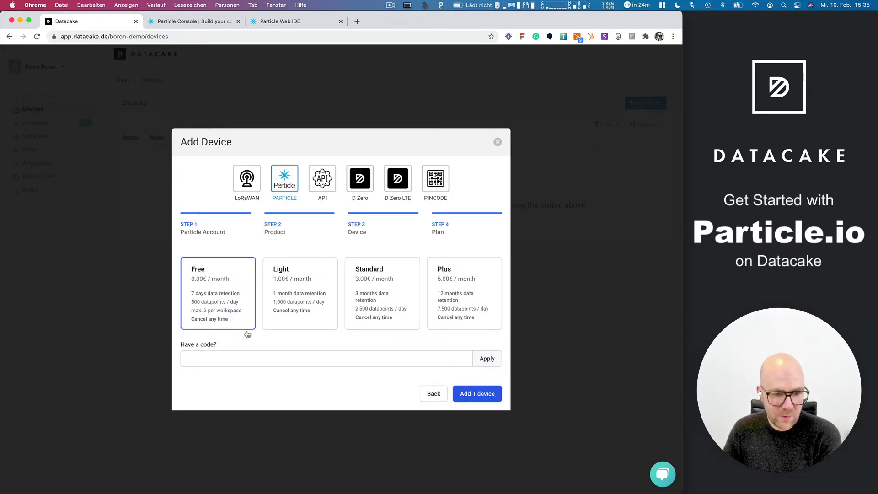
left_click(482, 394)
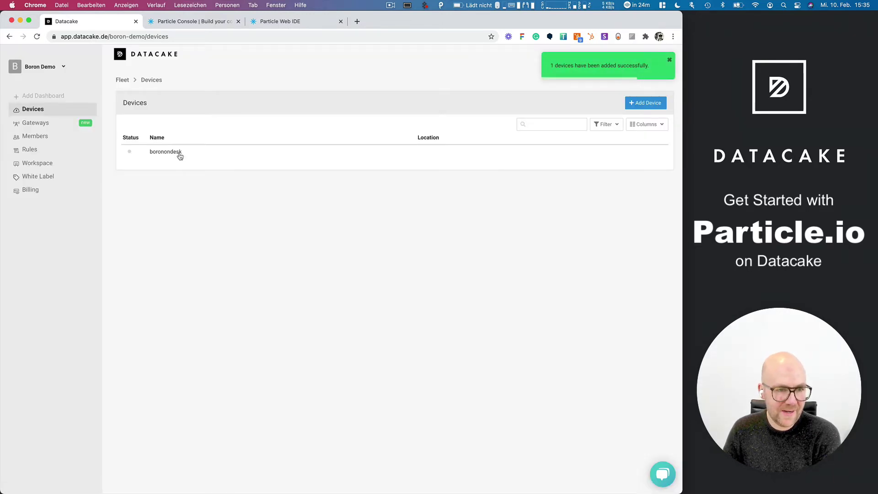
left_click(177, 153)
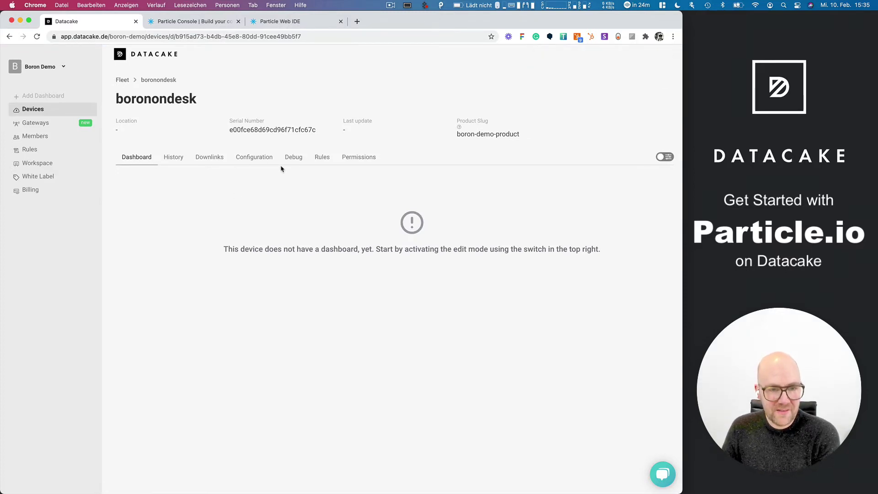
Inspect the device's debug log, serial number and received webhook payload.
left_click(294, 163)
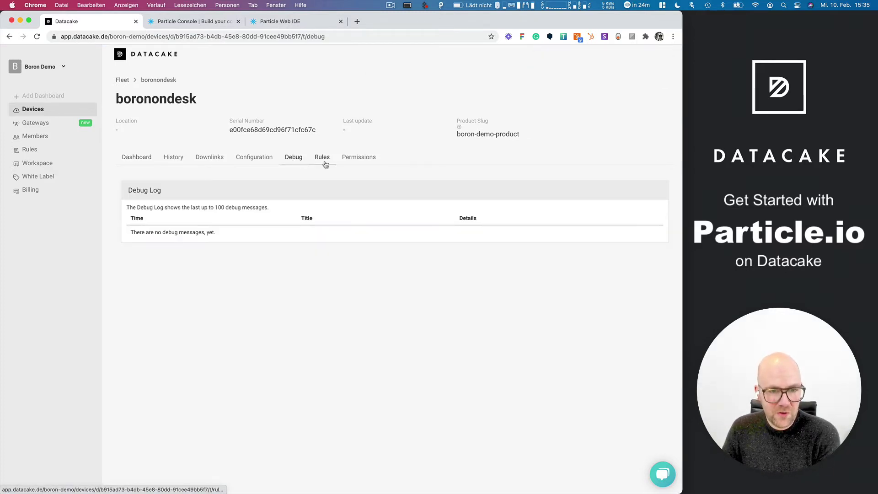
left_click_drag(277, 208, 124, 207)
left_click(148, 202)
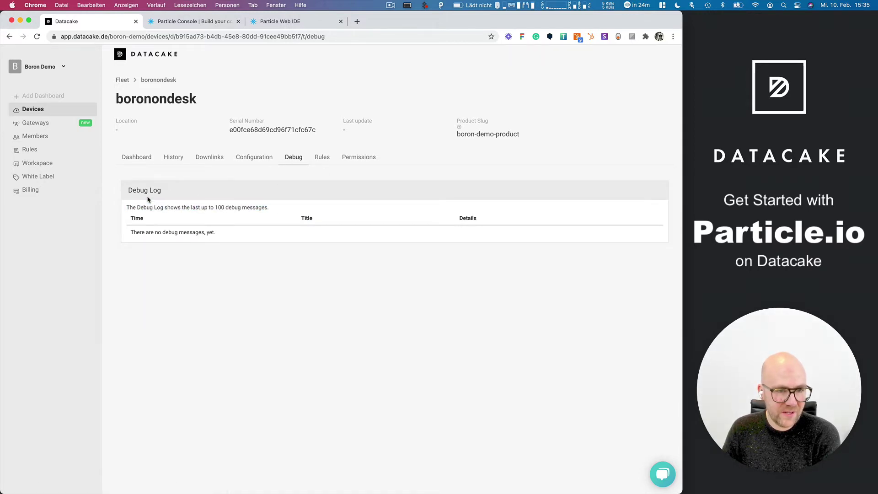
double_click(270, 130)
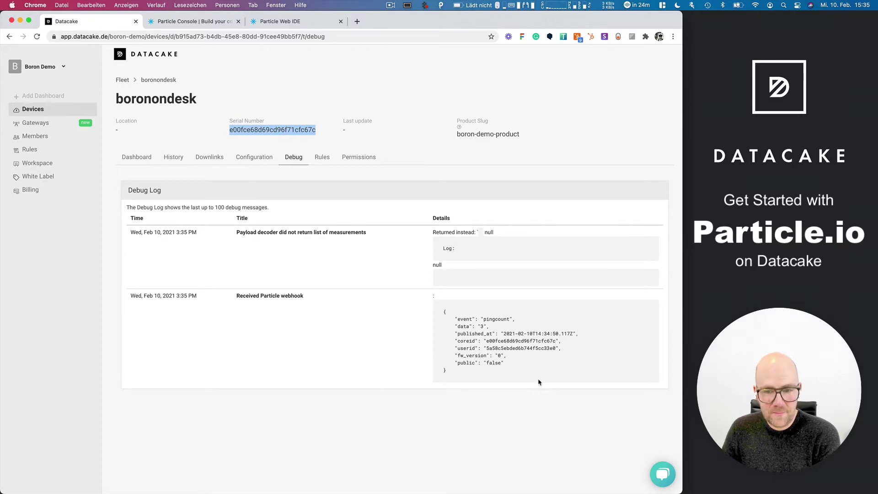
left_click_drag(532, 380, 442, 314)
left_click(424, 334)
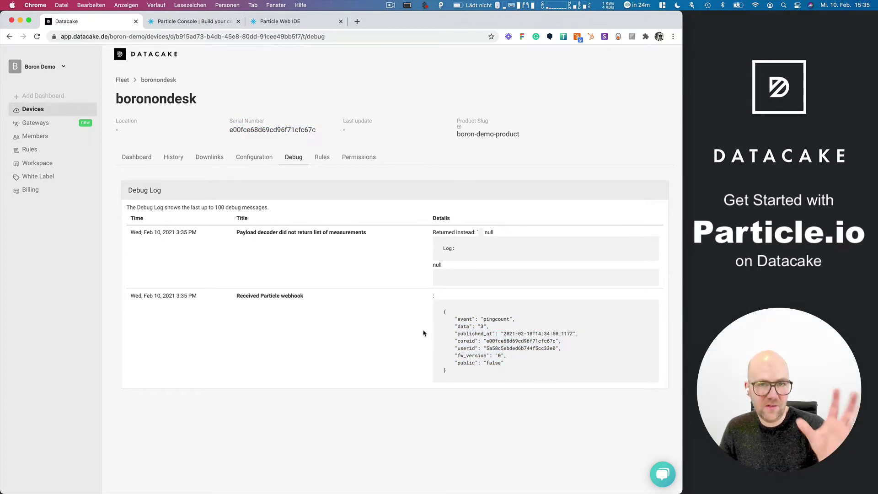
Show the Particle setup instructions under Configuration and select the Datacake webhook URL.
left_click(254, 157)
scroll(410, 377, "down", 10)
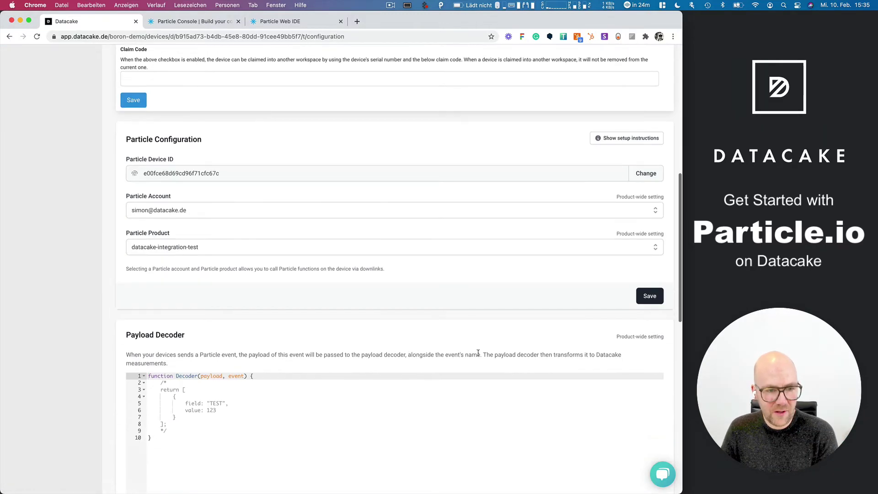
left_click(645, 139)
left_click_drag(372, 262, 188, 260)
left_click(316, 21)
Verify the Particle webhook's full URL targets Datacake, then return to the Devices list.
left_click(192, 22)
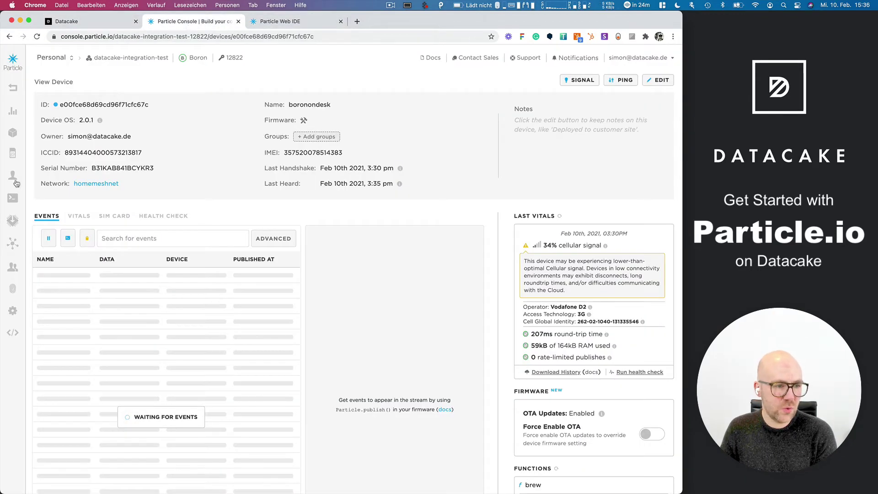
left_click(13, 247)
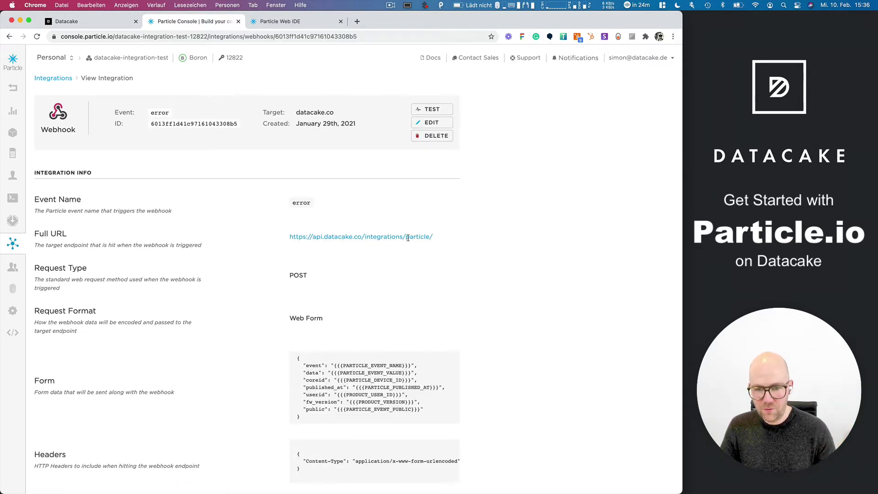
triple_click(275, 239)
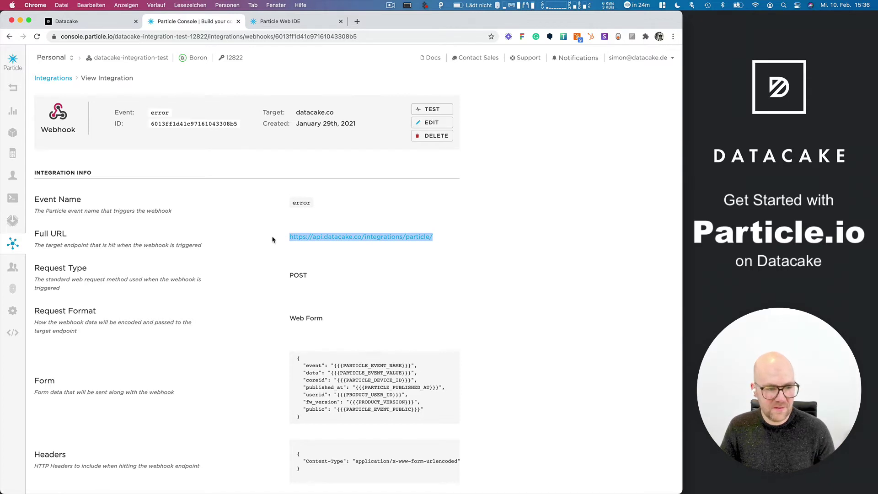
left_click(12, 133)
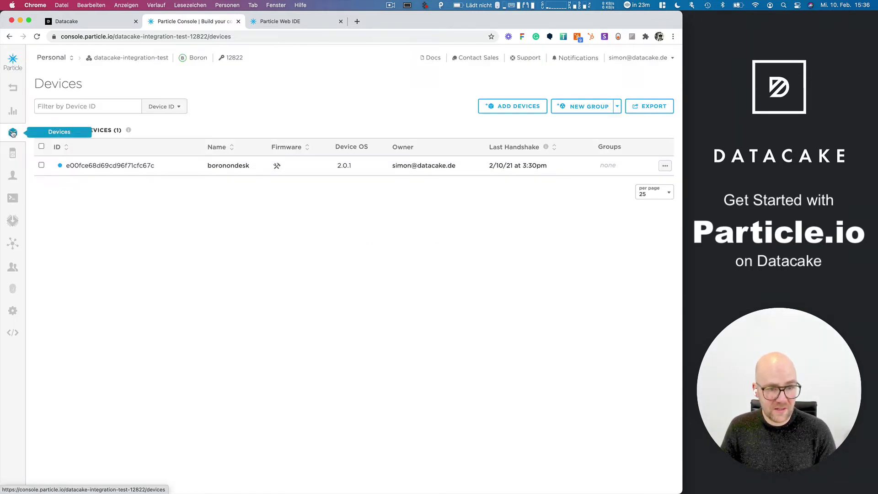
Call brew with 'start' on boronondesk and inspect the brew event carrying temp 23.32.
left_click(128, 170)
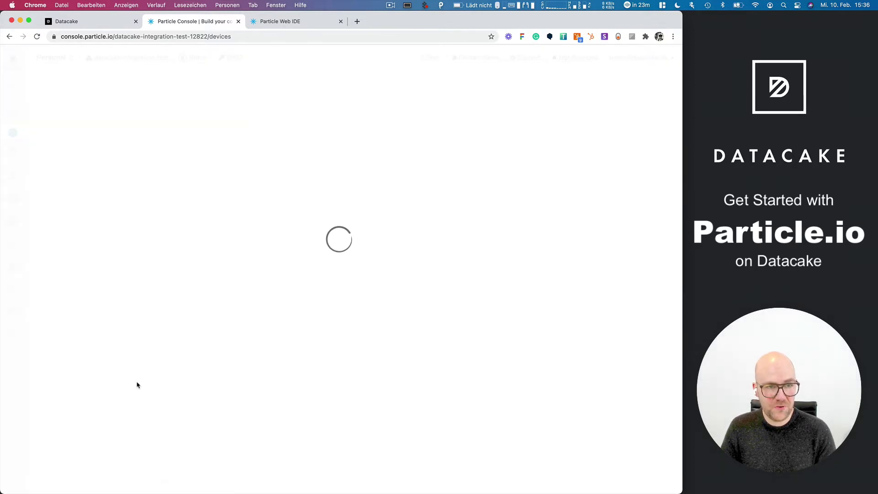
scroll(446, 380, "down", 5)
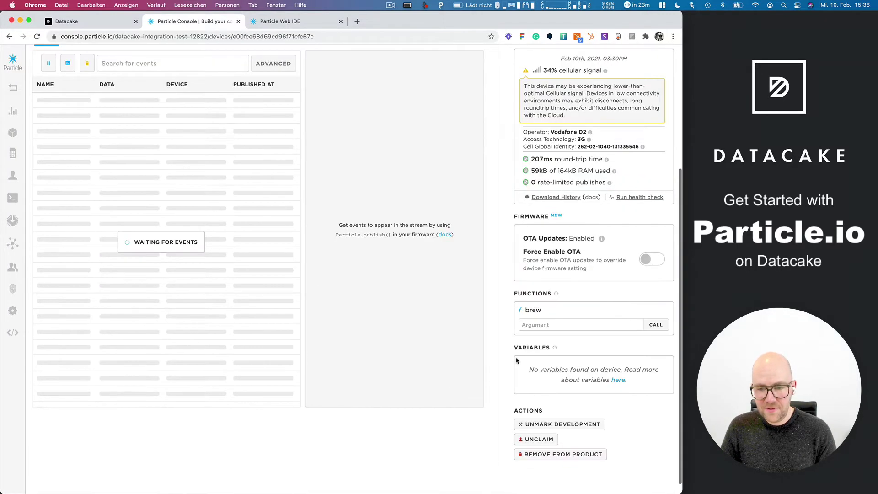
left_click(558, 324)
type("start")
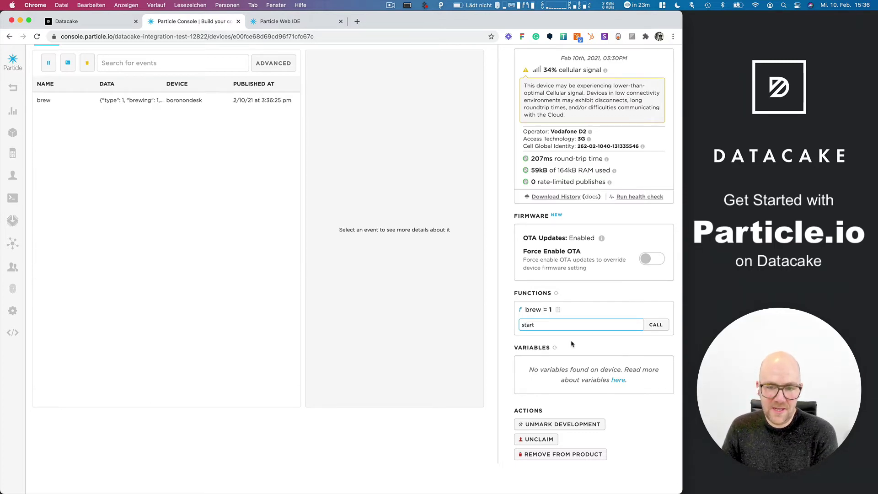
scroll(391, 318, "up", 5)
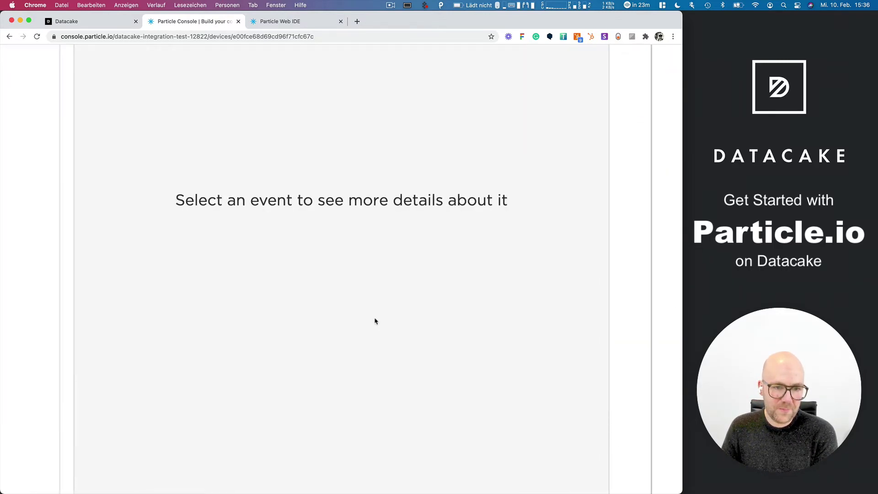
scroll(375, 322, "down", 5)
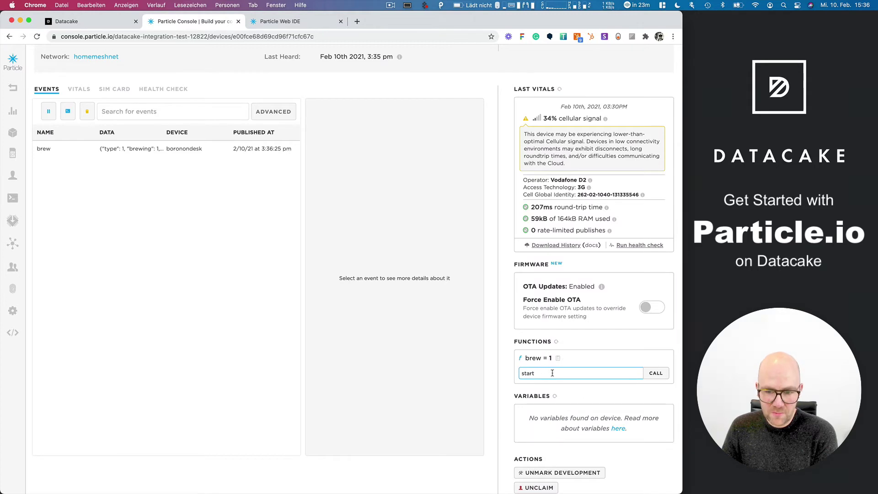
left_click(68, 154)
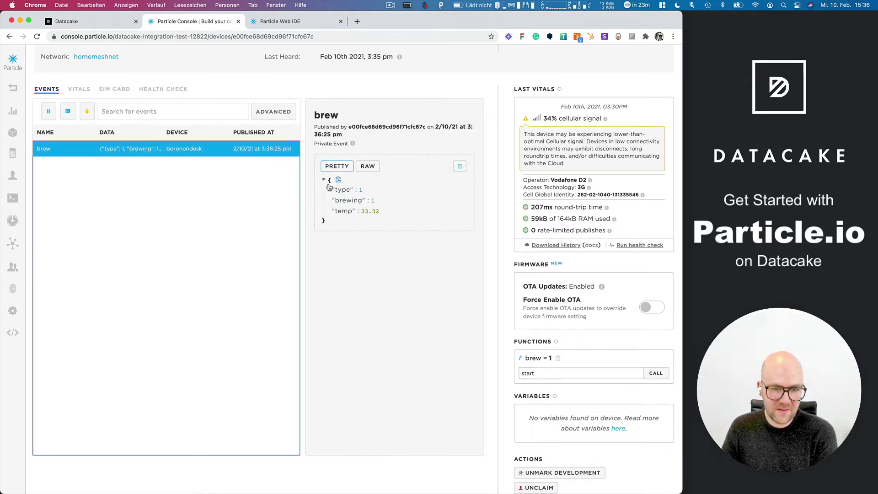
key("super+1")
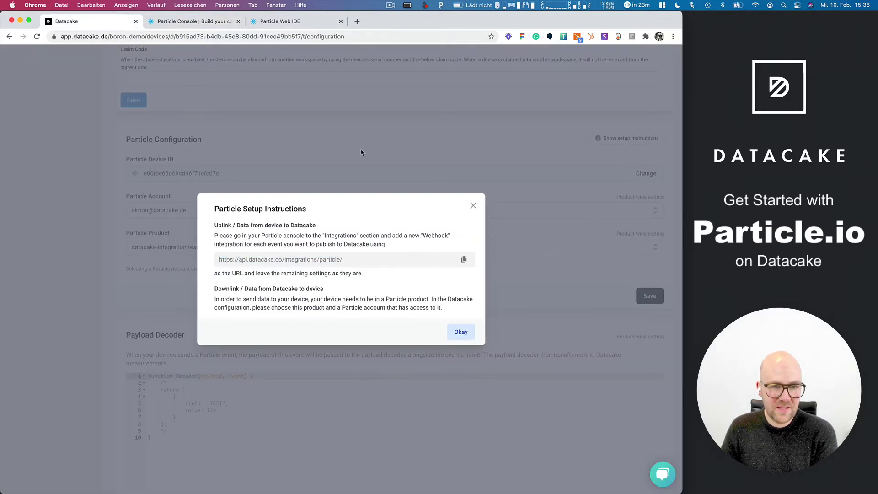
Close the setup instructions and reload the Debug log to see the brew webhook.
scroll(494, 235, "up", 10)
left_click(473, 206)
left_click(302, 164)
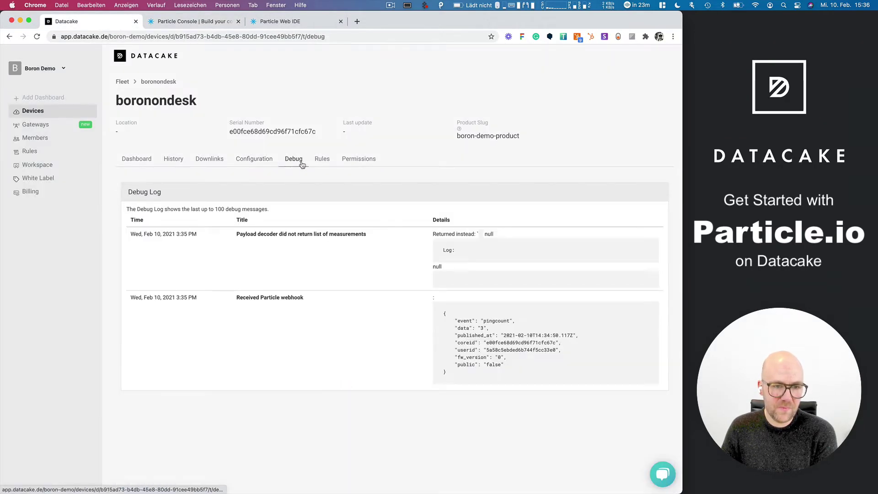
left_click(37, 37)
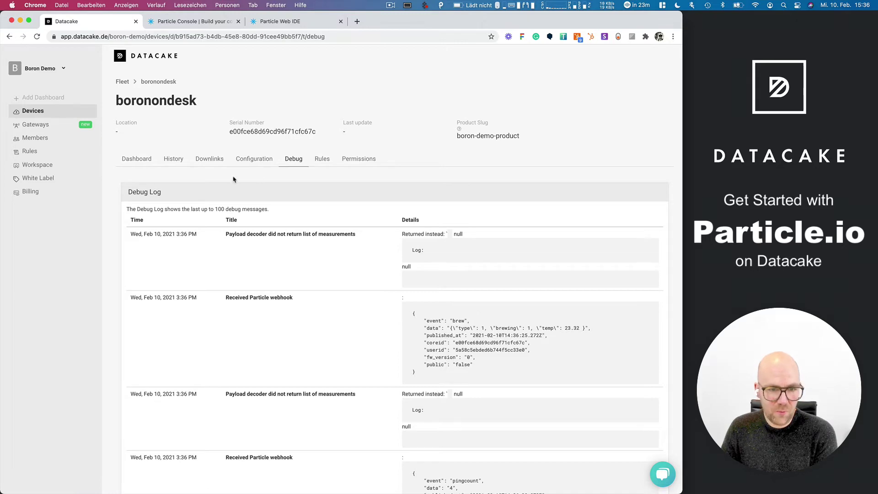
Open the device Configuration and scroll down to the Payload Decoder.
left_click(262, 161)
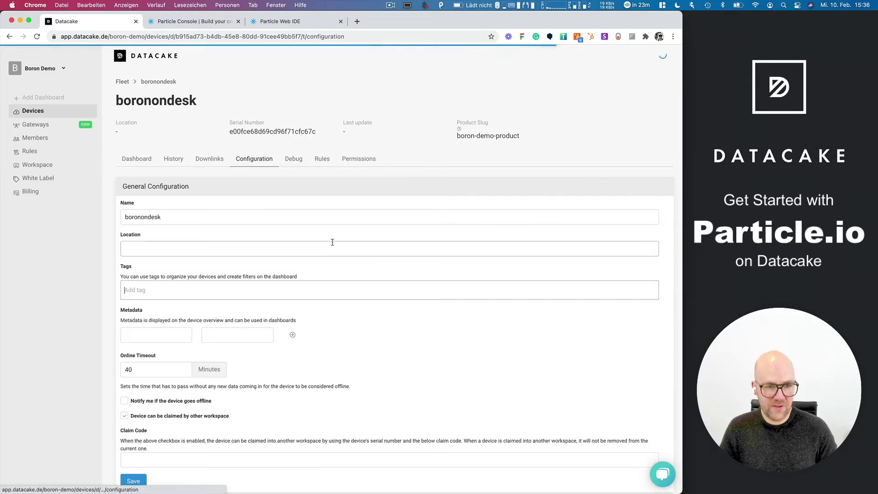
scroll(320, 245, "down", 10)
scroll(334, 245, "down", 10)
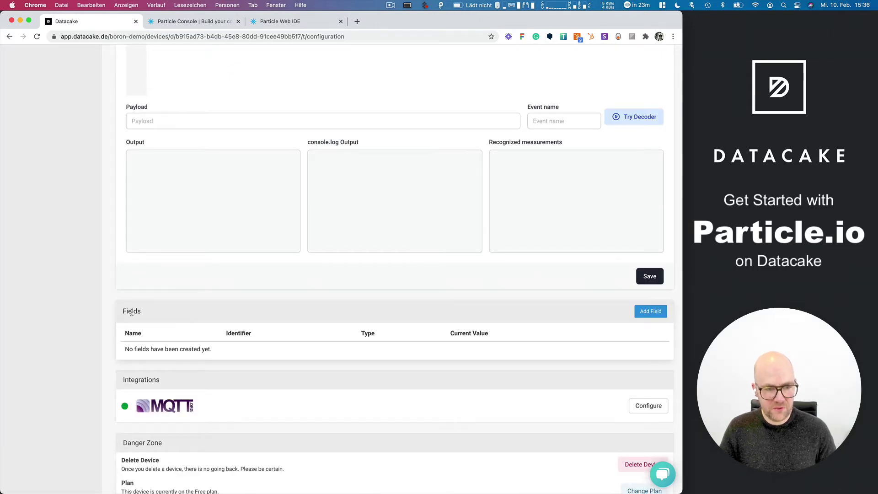
Add a device field named Temperature with the Float type.
double_click(131, 312)
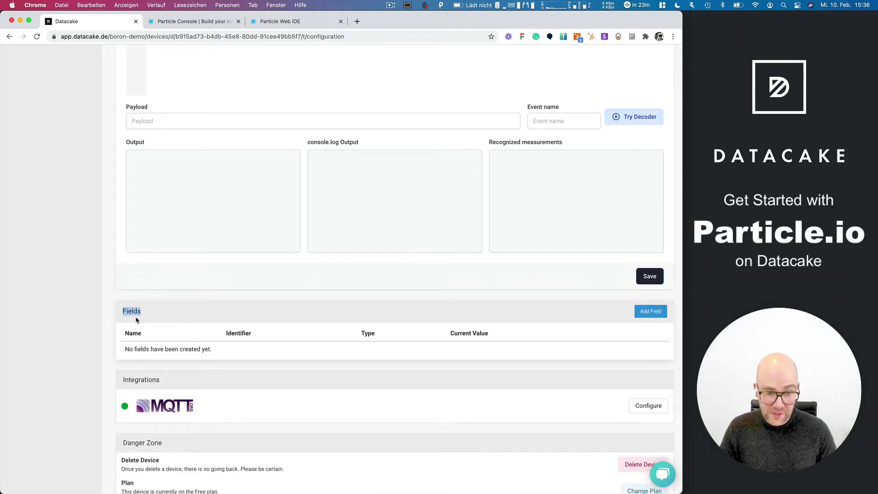
left_click(651, 312)
left_click(212, 213)
type("Tem")
key("Down")
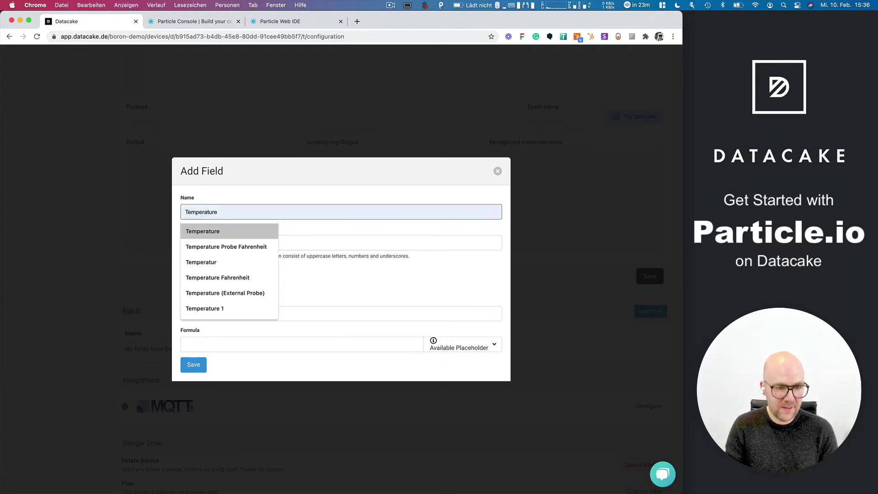
key("Return")
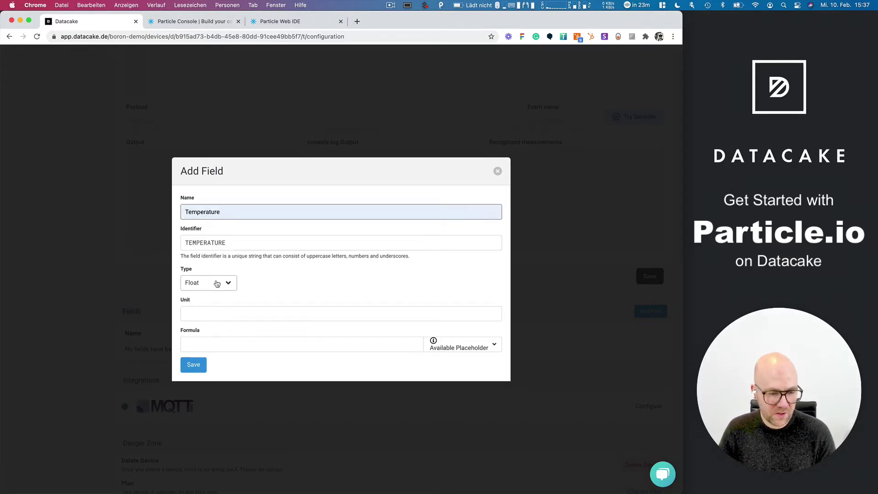
left_click(188, 365)
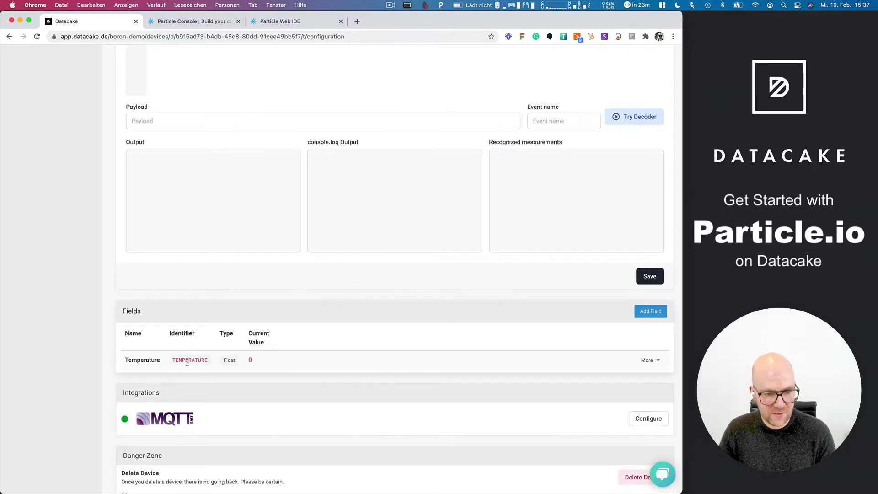
Add a String field named Brewing State.
left_click(227, 23)
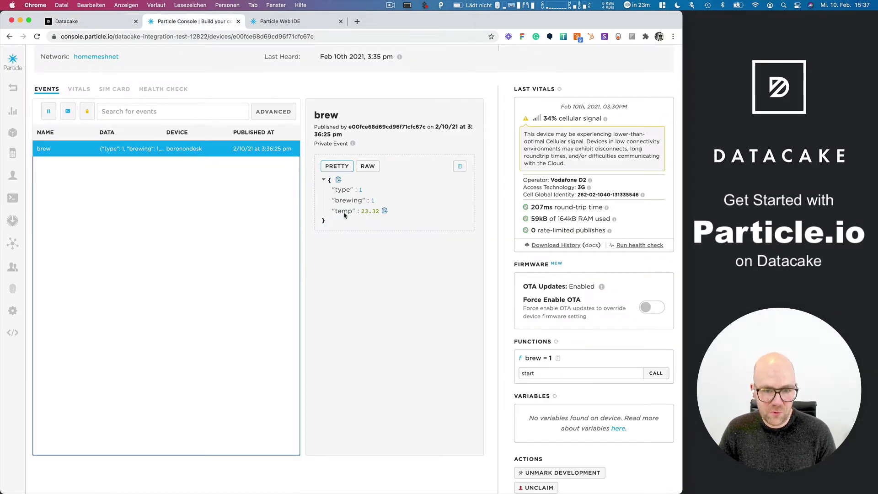
left_click(104, 22)
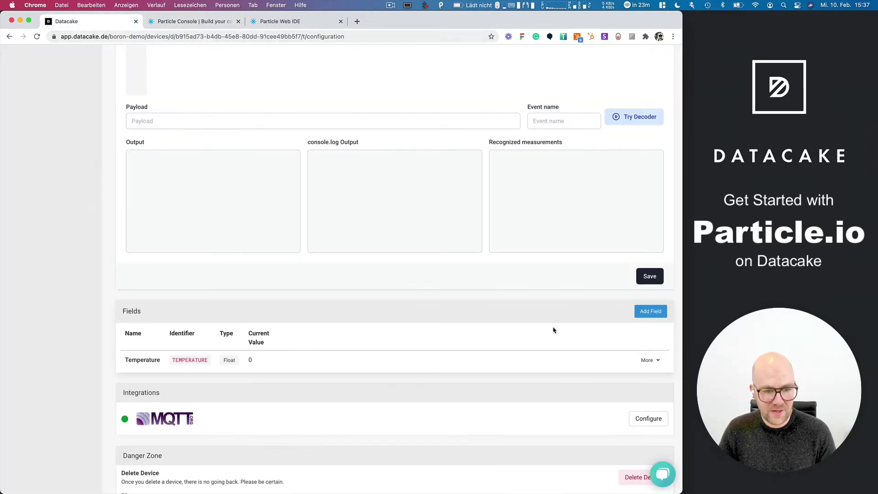
left_click(651, 311)
left_click(215, 207)
type("Brewe")
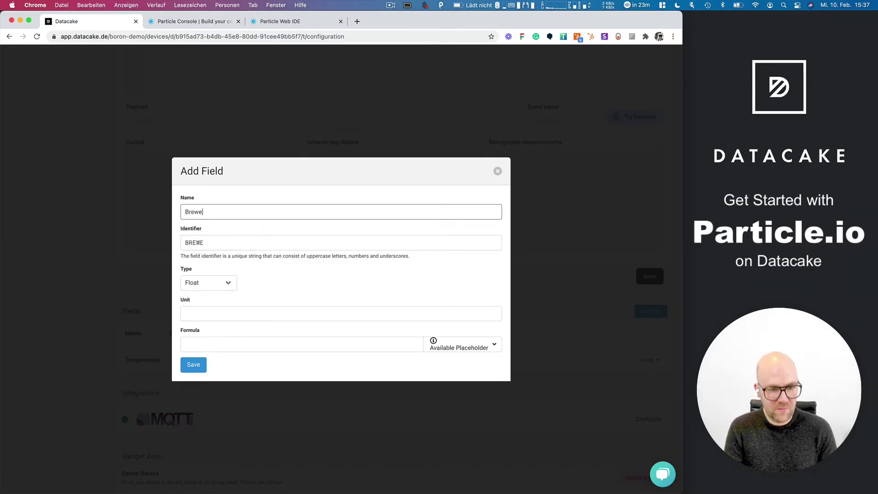
type("ing")
key("BackSpace")
key("BackSpace")
key("BackSpace")
key("BackSpace")
key("BackSpace")
key("BackSpace")
key("BackSpace")
key("BackSpace")
type("rewing State")
left_click(223, 287)
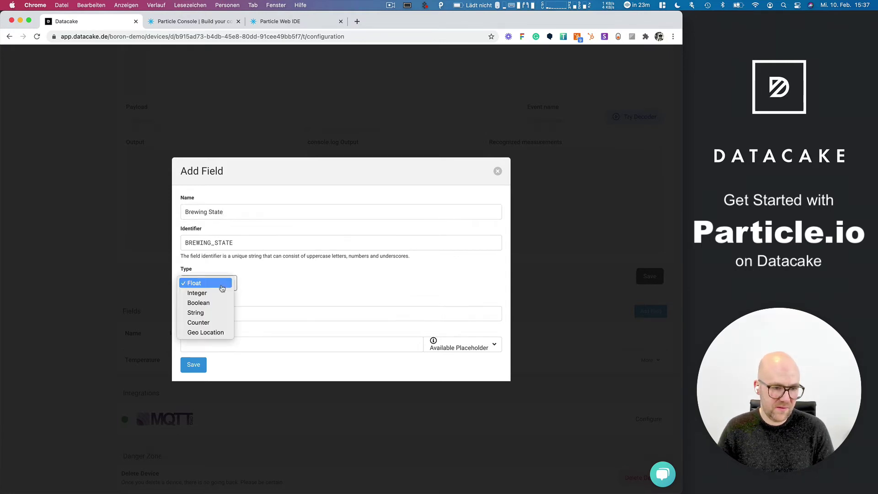
left_click(204, 312)
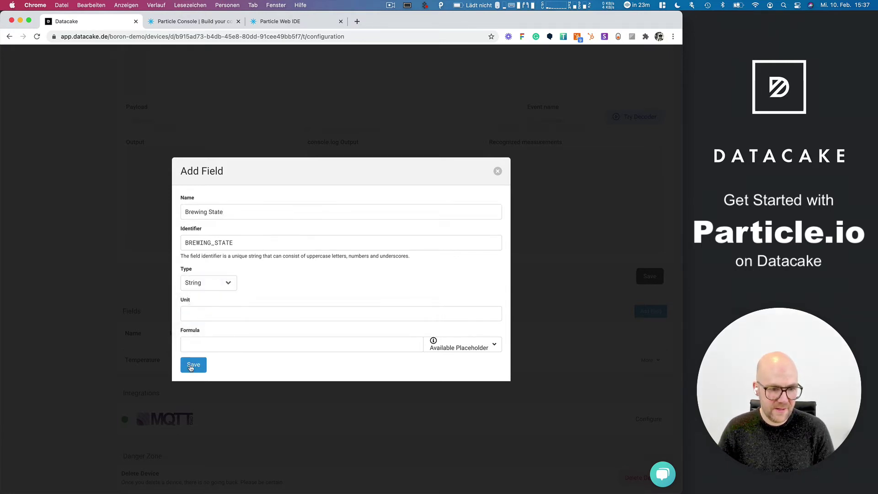
left_click(192, 365)
Add a String field named Type.
left_click(650, 311)
left_click(210, 212)
type("Type")
left_click(215, 282)
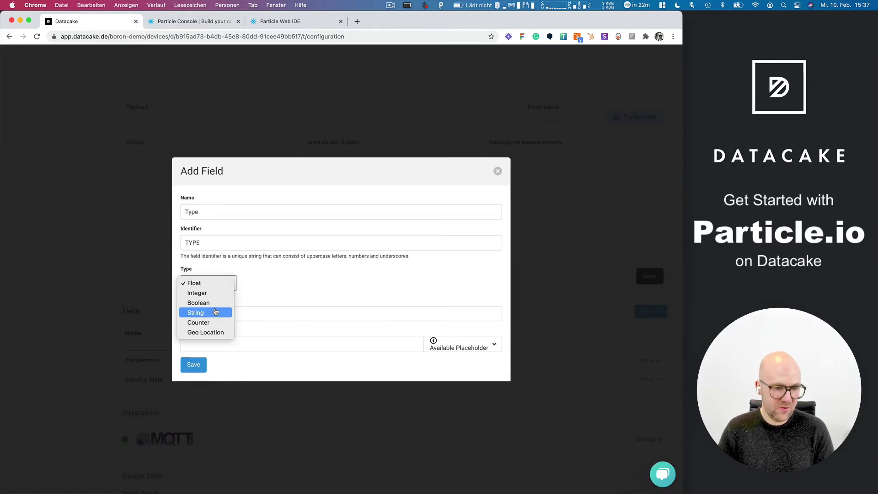
left_click(204, 311)
left_click(192, 365)
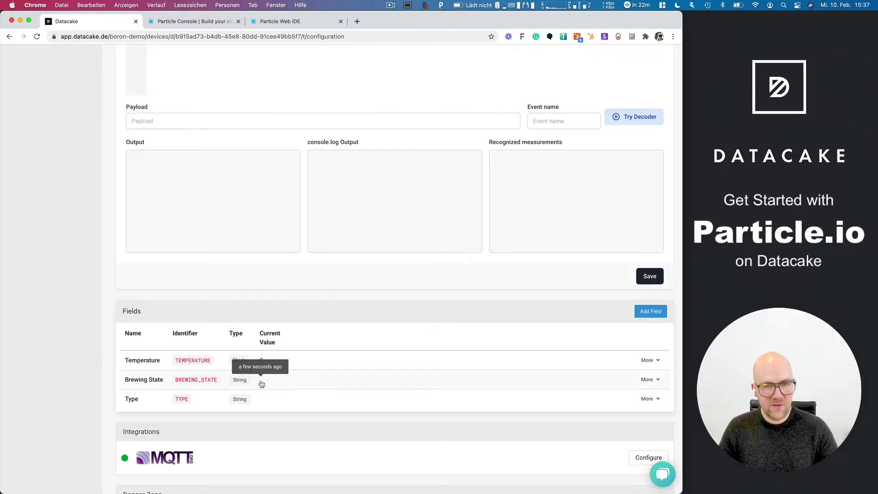
Start an event check on a new line at the top of the decoder function.
left_click(201, 22)
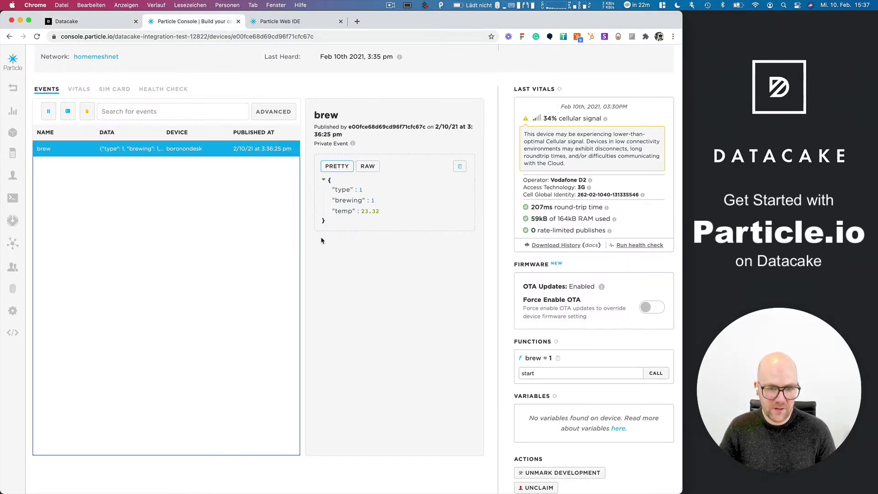
left_click(86, 21)
scroll(236, 262, "up", 5)
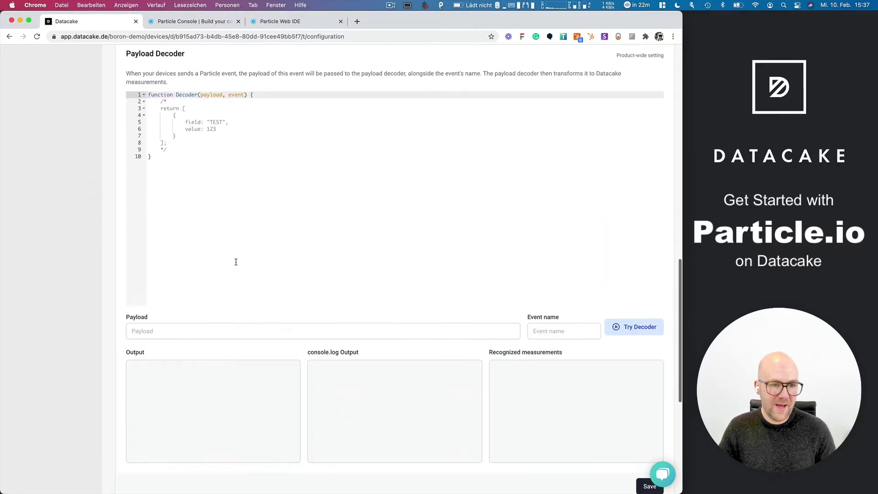
scroll(236, 262, "up", 3)
left_click(242, 240)
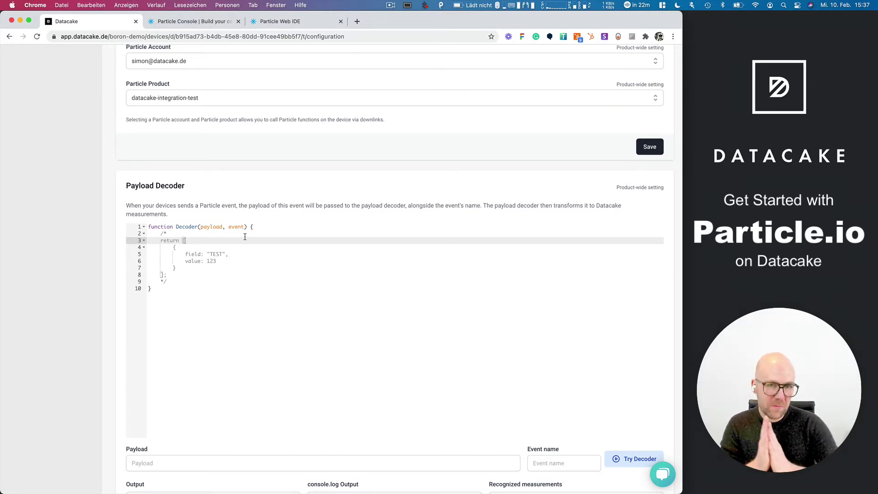
left_click(299, 227)
key("Return")
key("Return")
type("i")
type("f (pa")
type("ent == \"brew")
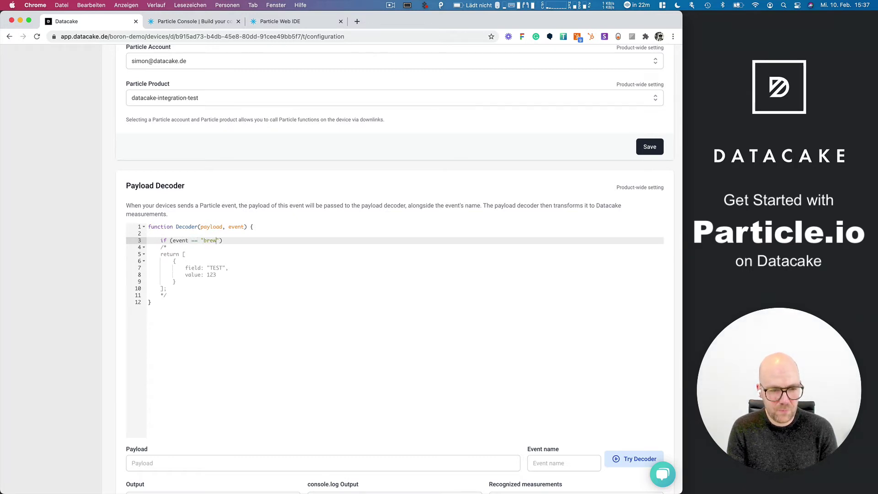
Complete the condition for the "brew" event and parse the payload as JSON.
left_click(196, 21)
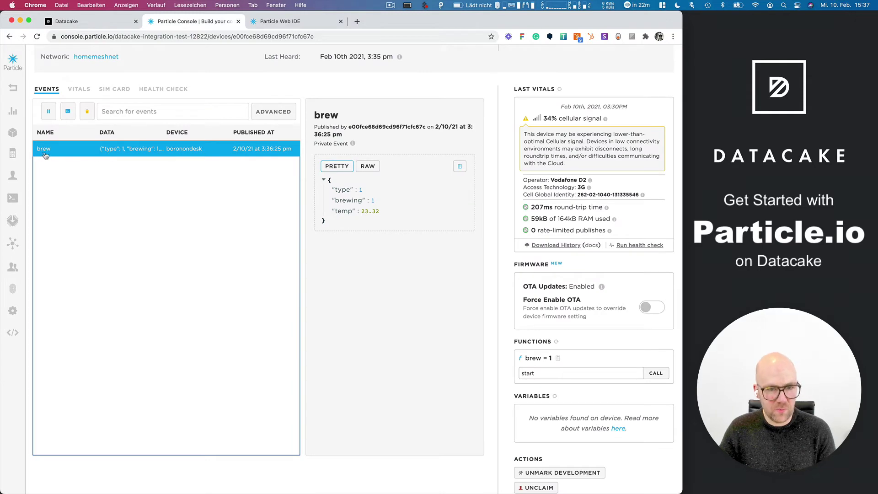
double_click(326, 115)
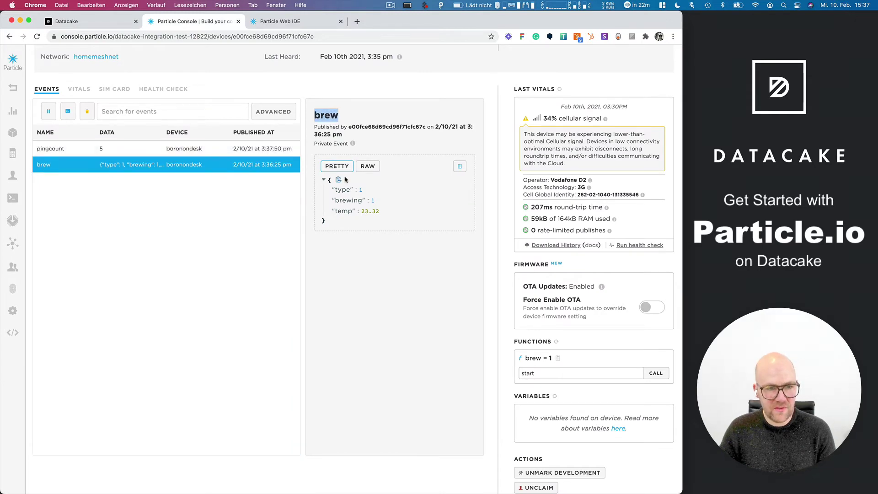
left_click(96, 22)
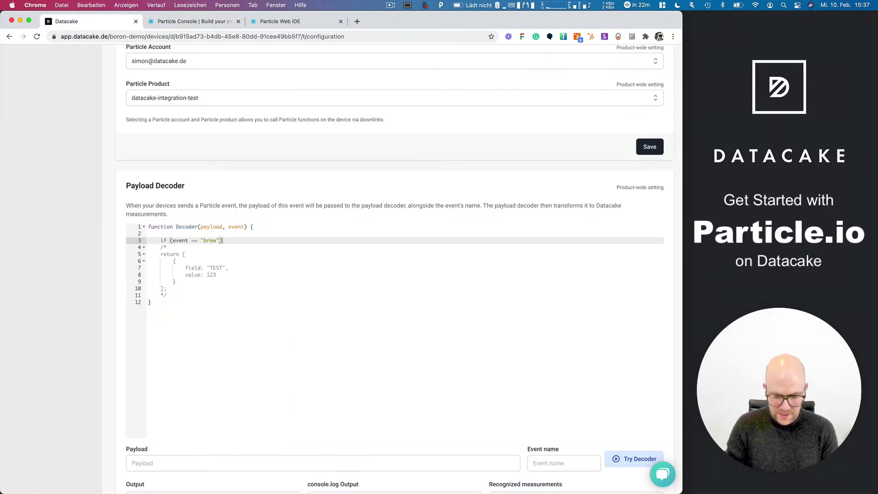
key("Return")
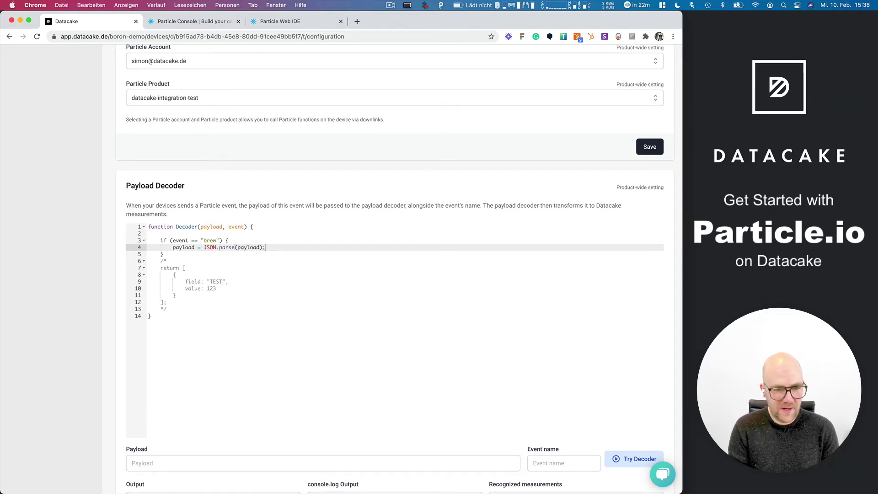
key("Return")
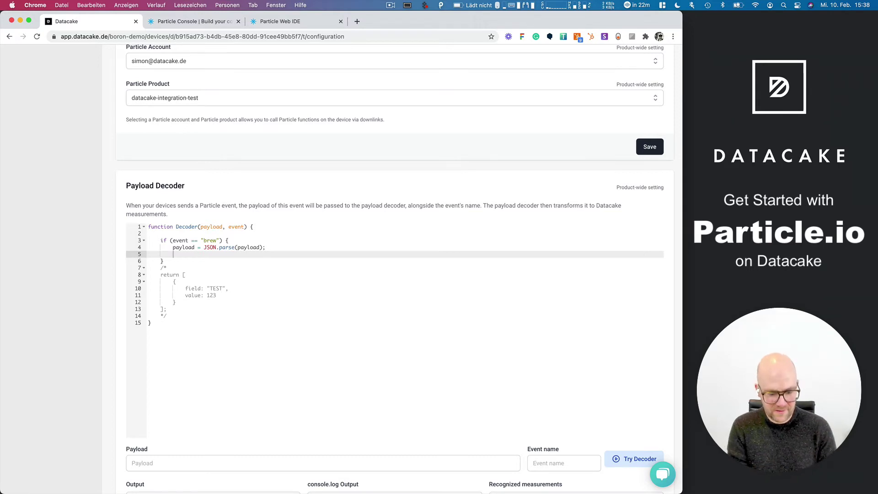
Move the example return block inside the brew condition and indent it.
left_click_drag(183, 310, 123, 281)
key("ctrl+c")
left_click(177, 254)
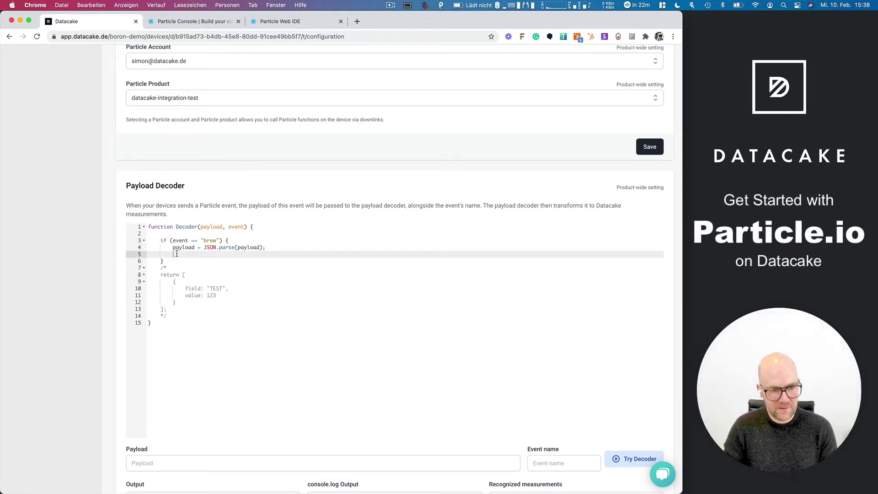
key("ctrl+v")
key("shift+Home")
key("shift+Home")
key("shift+Up")
key("shift+Up")
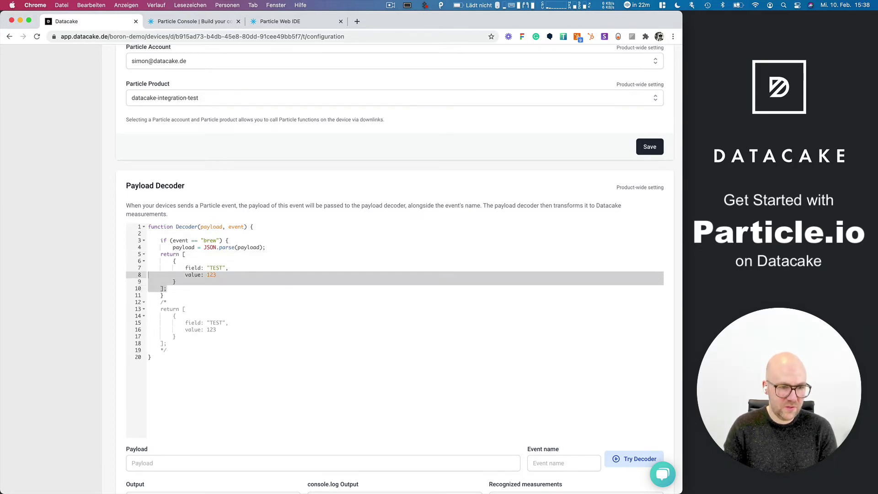
key("shift+Up")
key("shift+Up")
key("shift+Up")
key("Tab")
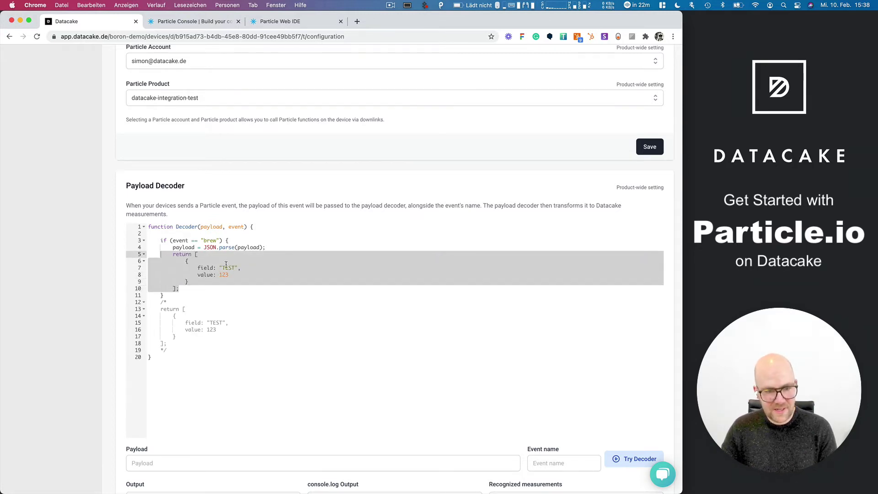
left_click(283, 343)
Change the returned field from TEST to TEMPERATURE and its value from 123 to payload.temp.
scroll(285, 343, "down", 10)
double_click(194, 299)
key("super+c")
scroll(195, 299, "up", 8)
left_click(225, 172)
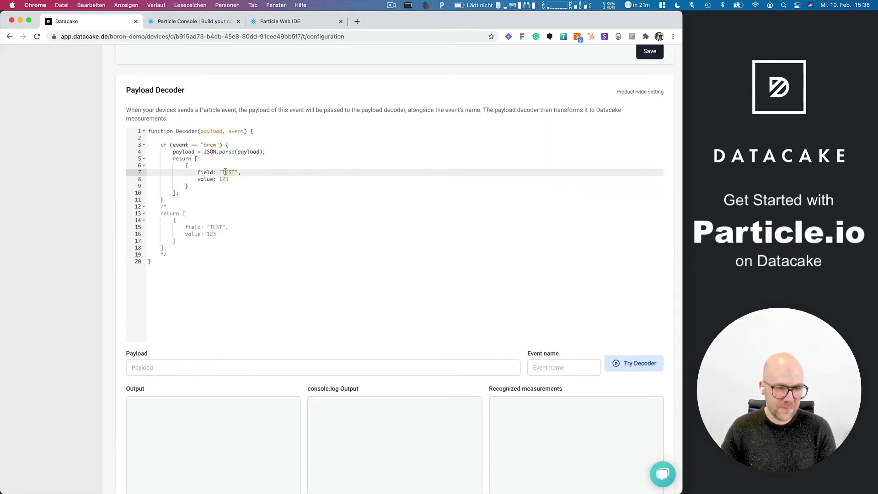
double_click(225, 172)
key("super+v")
double_click(224, 178)
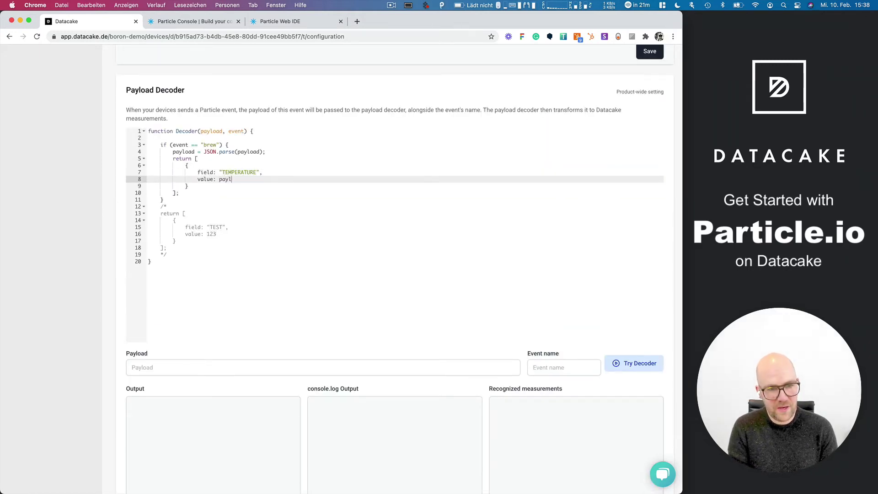
type("payload.temp")
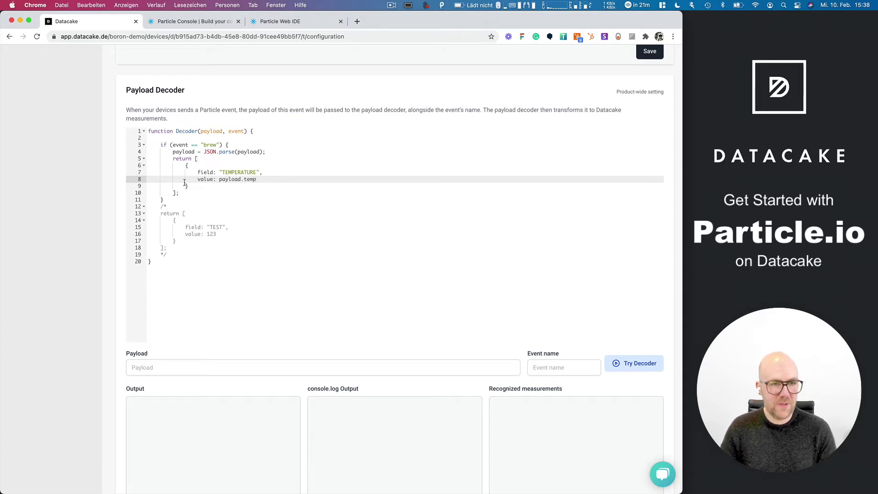
Inspect the pingcount and brew event details in Particle Console.
left_click(192, 22)
left_click(144, 154)
left_click(129, 167)
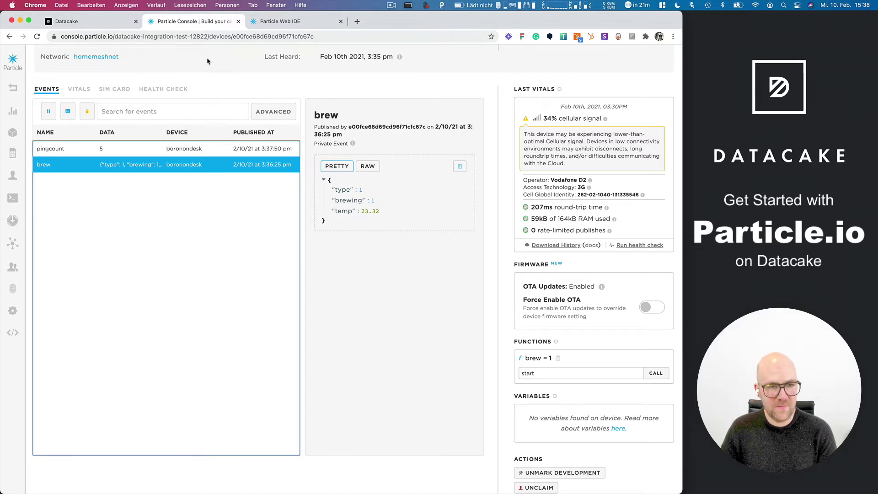
Call brew with 'start', view the new brew event, and return to the Datacake decoder.
left_click(599, 359)
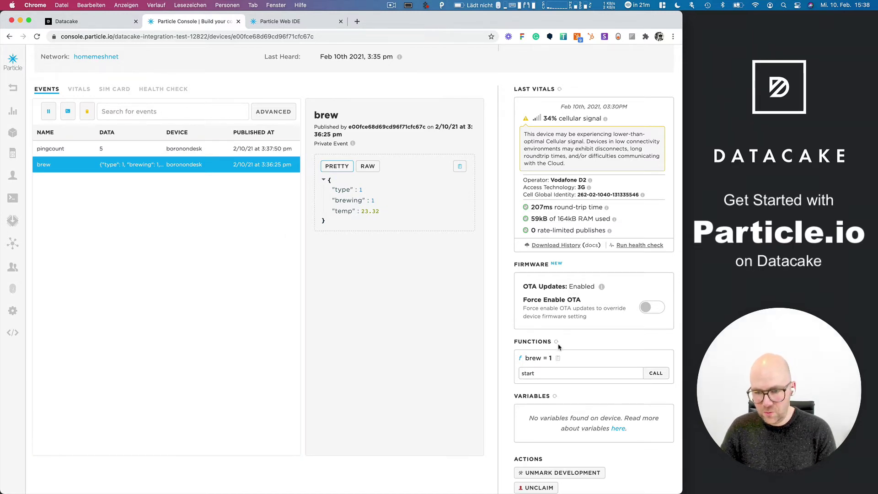
left_click(656, 373)
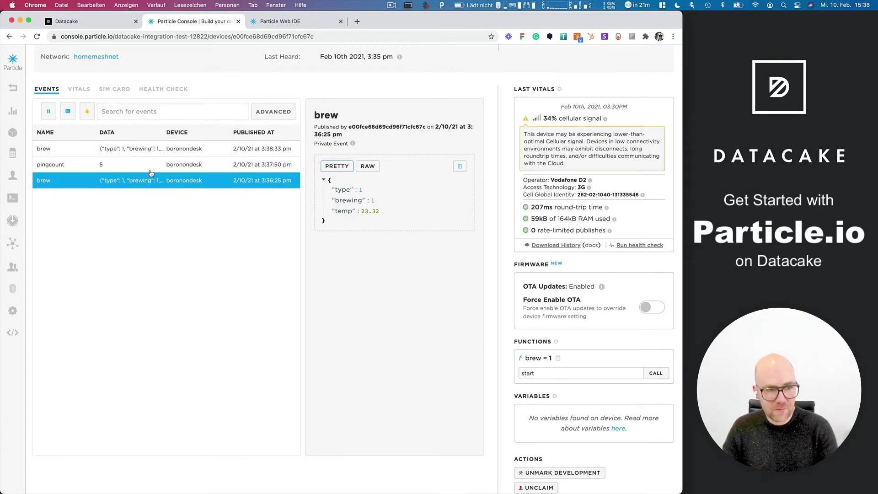
left_click(146, 150)
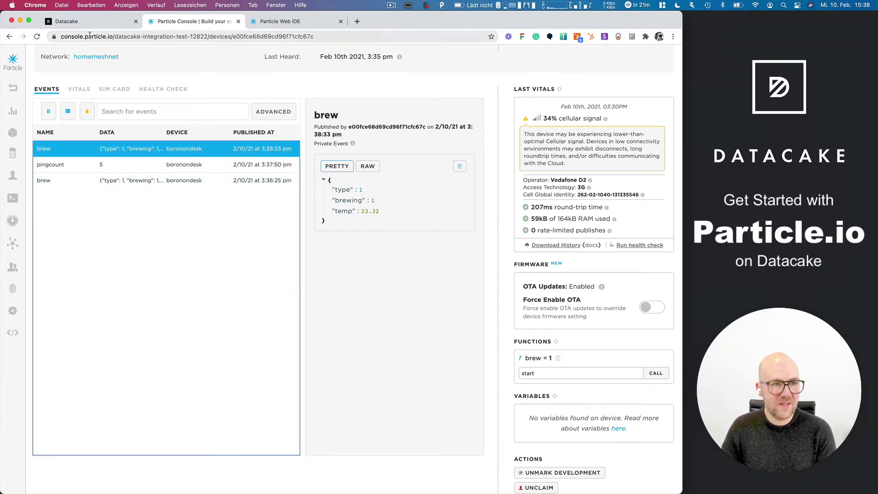
left_click(73, 21)
Save the payload decoder and call brew with 'start' again in Particle Console.
scroll(655, 369, "down", 5)
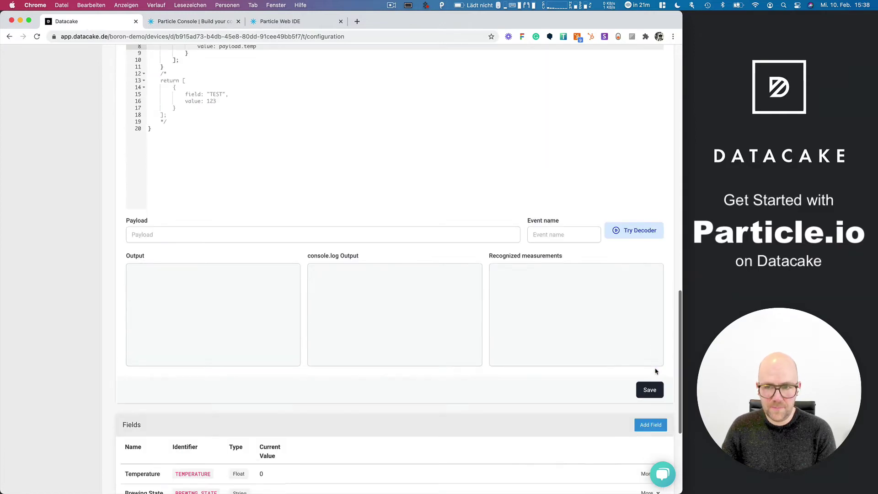
left_click(649, 333)
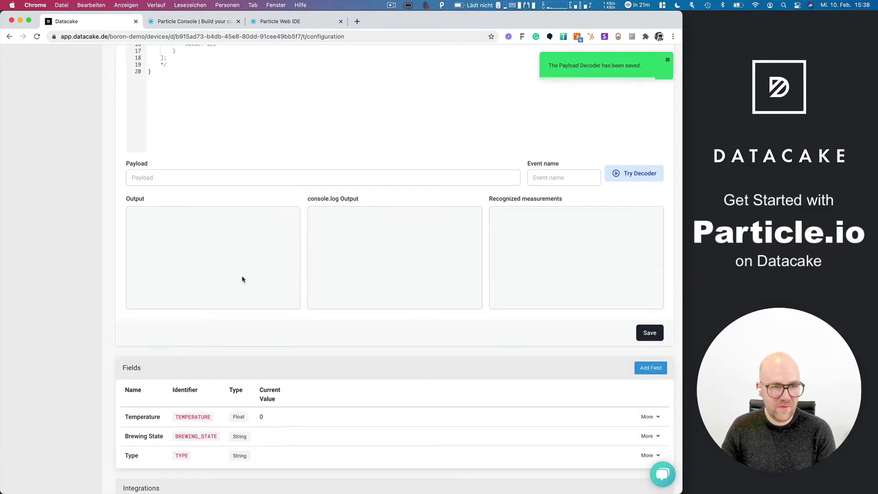
left_click(192, 21)
left_click(656, 372)
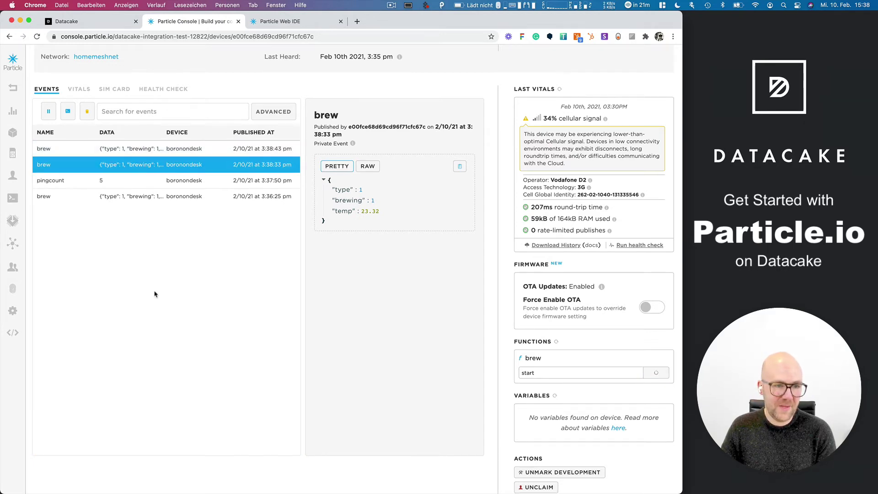
key("super+1")
Open the device's empty Dashboard in Datacake.
scroll(300, 351, "down", 3)
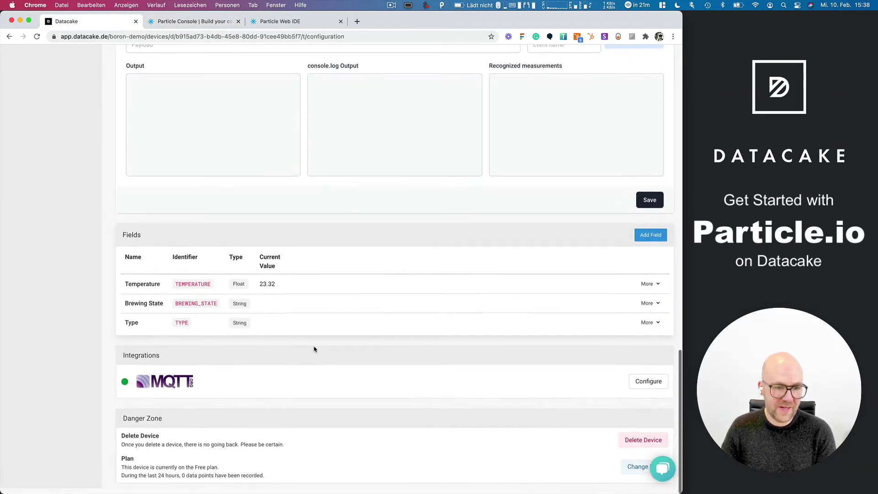
scroll(267, 295, "up", 15)
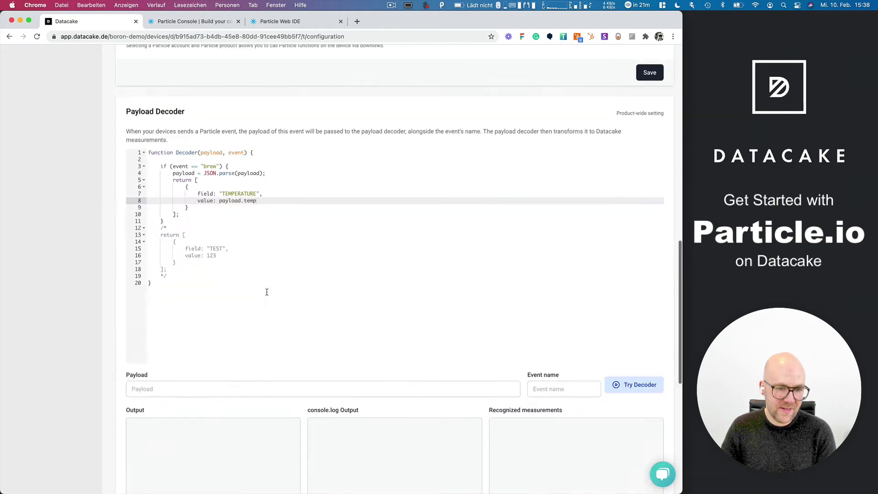
left_click(137, 165)
In edit mode, add a Value widget showing the Temperature field.
left_click(660, 165)
left_click(432, 190)
left_click(648, 165)
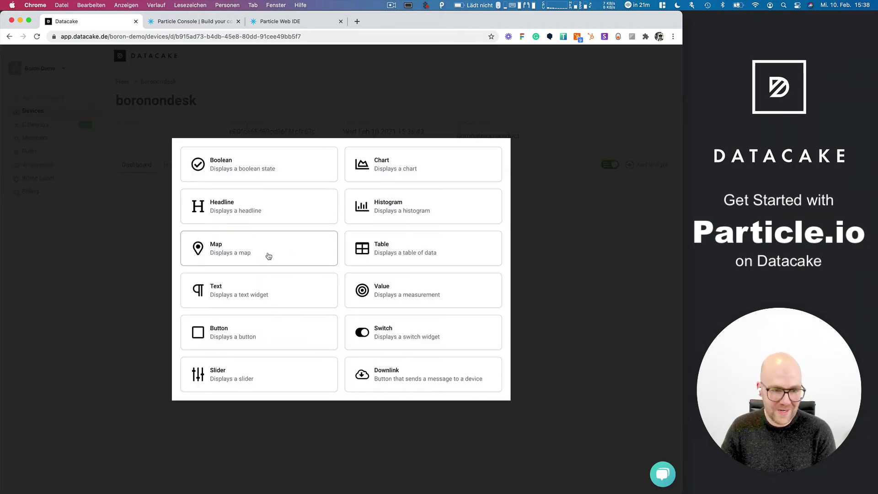
left_click(425, 284)
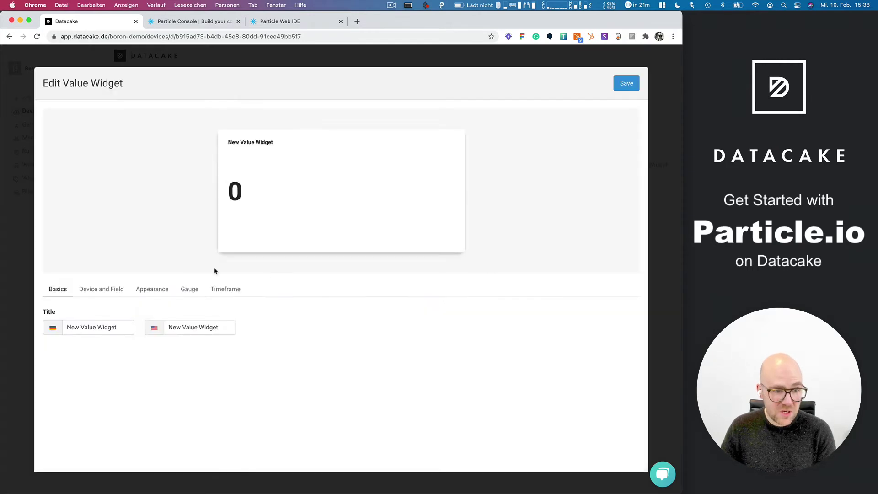
left_click(101, 289)
left_click(91, 328)
left_click(87, 337)
Give the gauge values 0 and 100 in red, save, make the widget taller, and exit editing.
left_click(177, 297)
left_click(58, 331)
left_click(57, 352)
type("100")
left_click(432, 352)
scroll(437, 435, "down", 1)
left_click(434, 447)
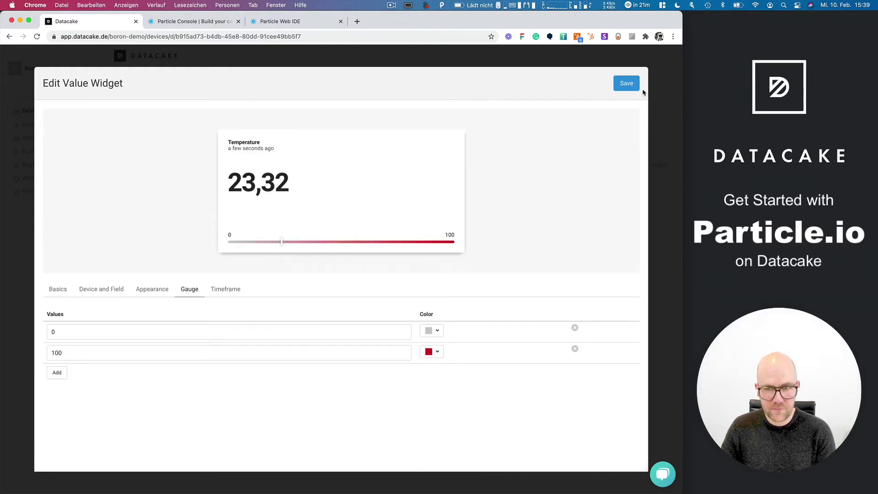
left_click(617, 84)
left_click_drag(298, 253, 298, 328)
left_click(613, 165)
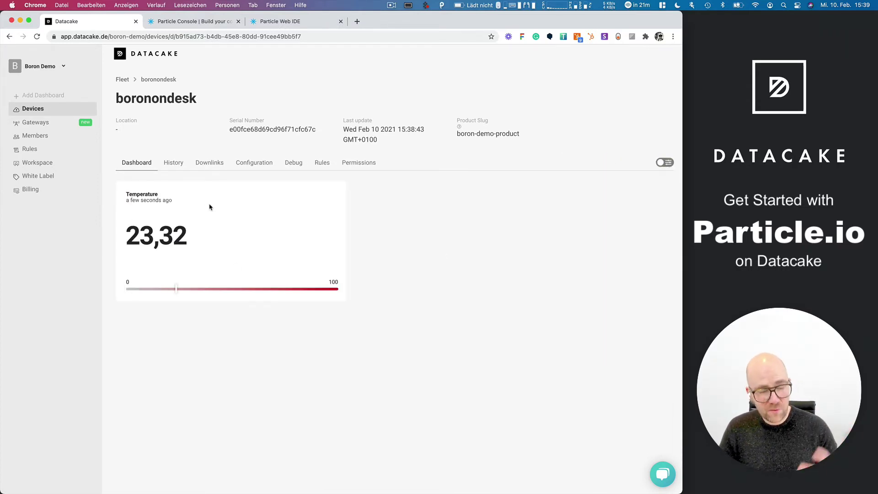
Call brew with 'stop', inspect the resulting brewing 0 event, and return to Datacake.
left_click(197, 21)
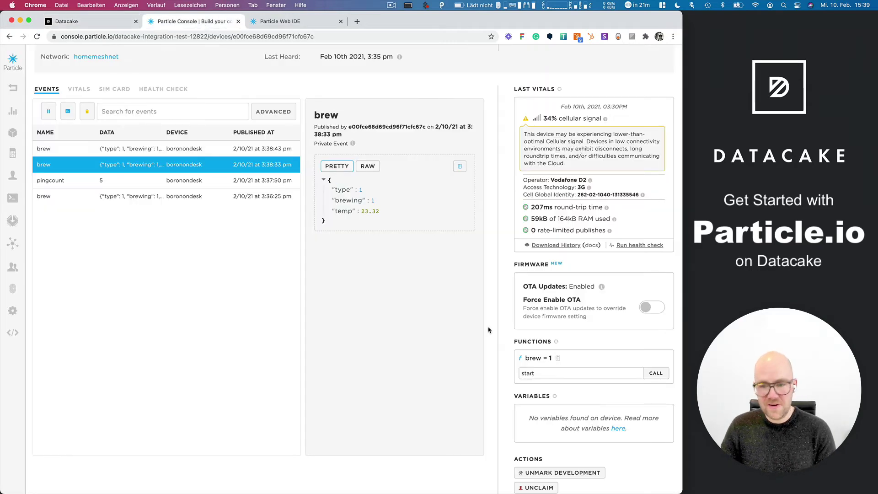
left_click(576, 373)
key("super+a")
type("s")
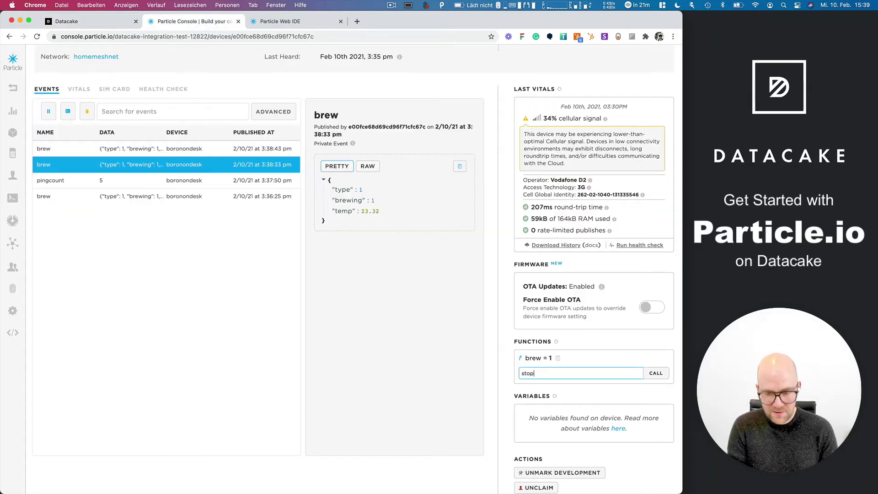
type("top")
left_click(656, 374)
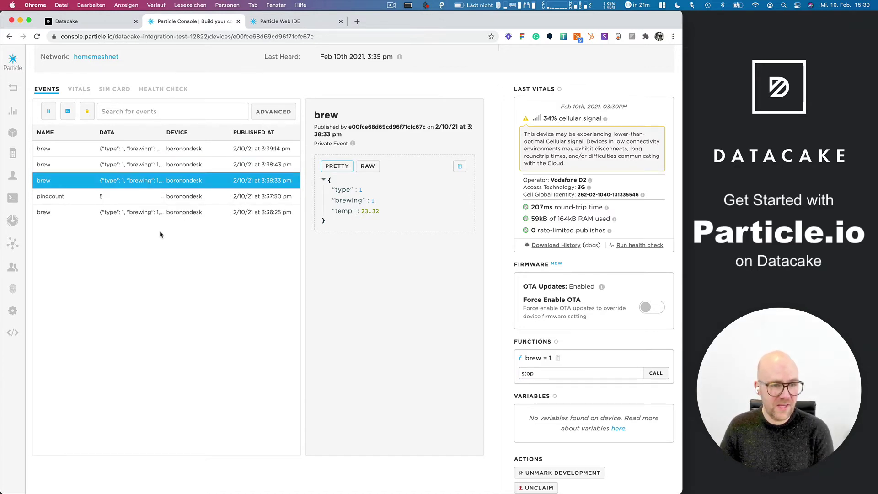
left_click(132, 151)
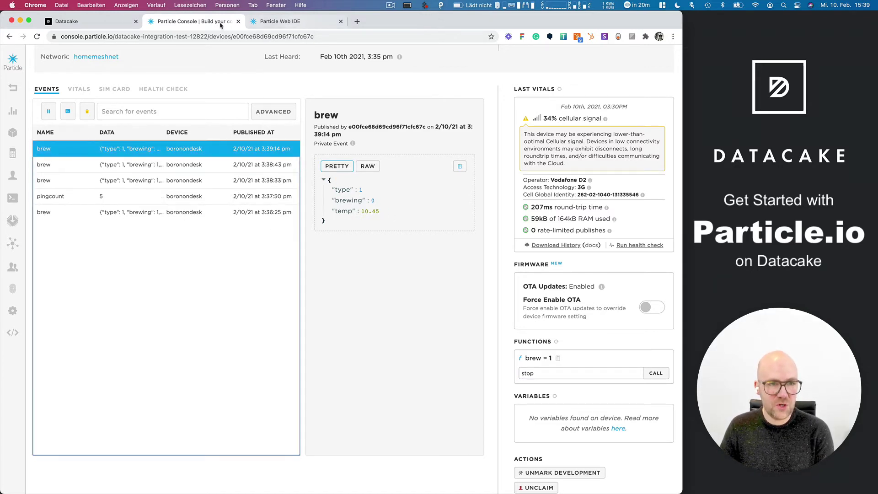
left_click(92, 21)
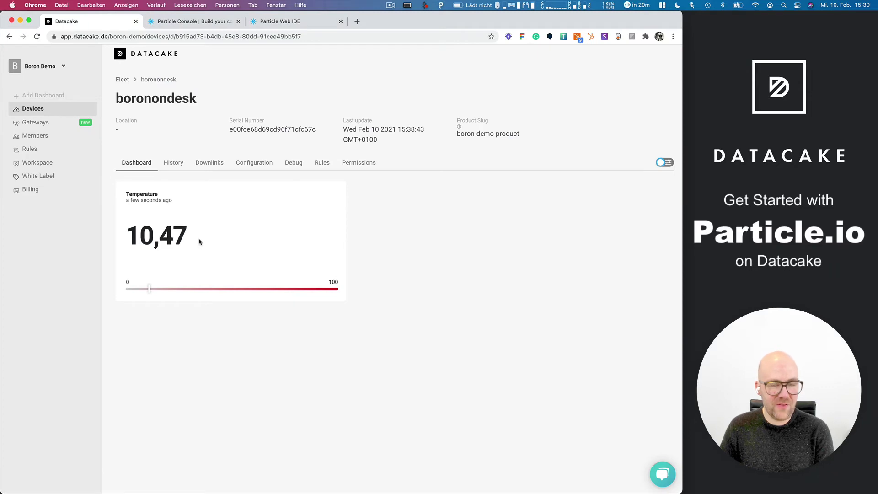
Open and reload the Debug log, reviewing the TEMPERATURE measurements 10.45 and 23.32.
left_click(292, 165)
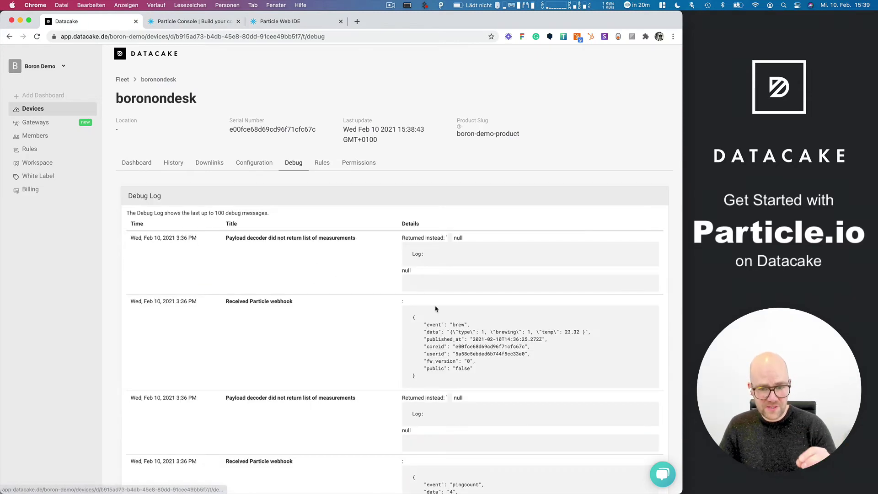
left_click(37, 36)
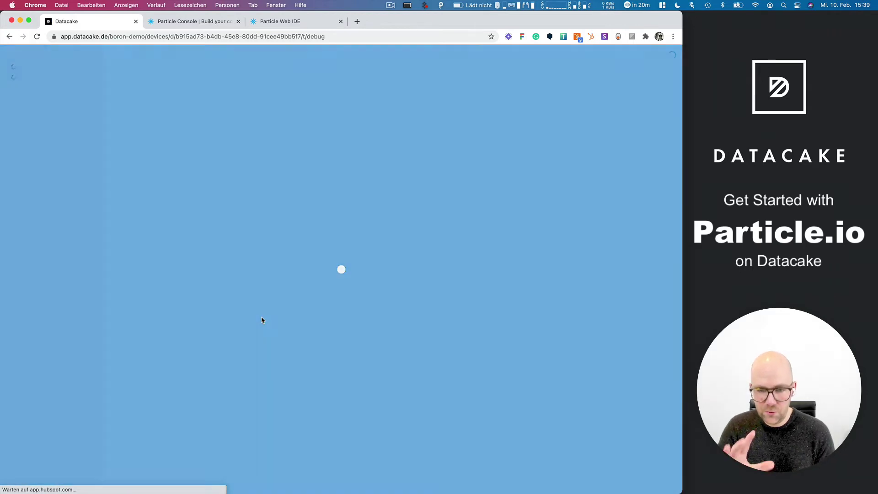
scroll(486, 170, "down", 3)
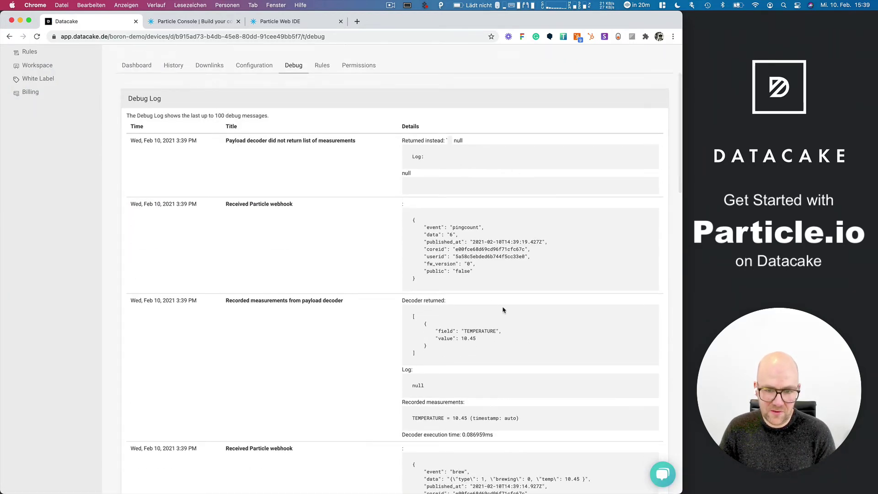
left_click_drag(505, 348, 410, 324)
left_click_drag(455, 358, 398, 315)
scroll(398, 315, "down", 7)
left_click_drag(429, 269, 391, 209)
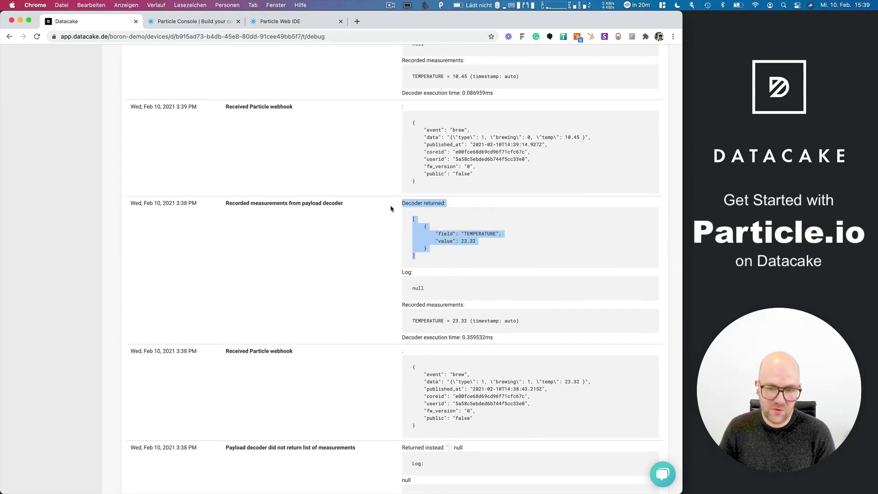
scroll(437, 231, "up", 15)
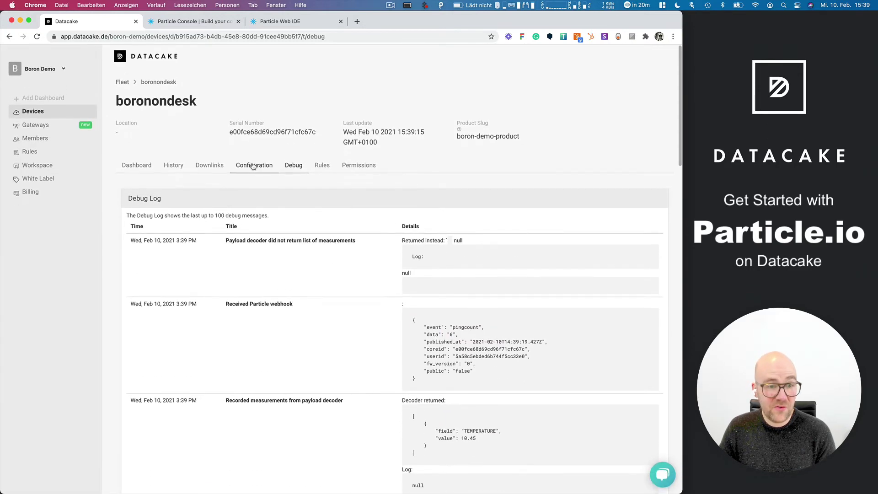
Duplicate the TEMPERATURE measurement object on a new line in the decoder's return list.
left_click(254, 166)
scroll(288, 235, "down", 10)
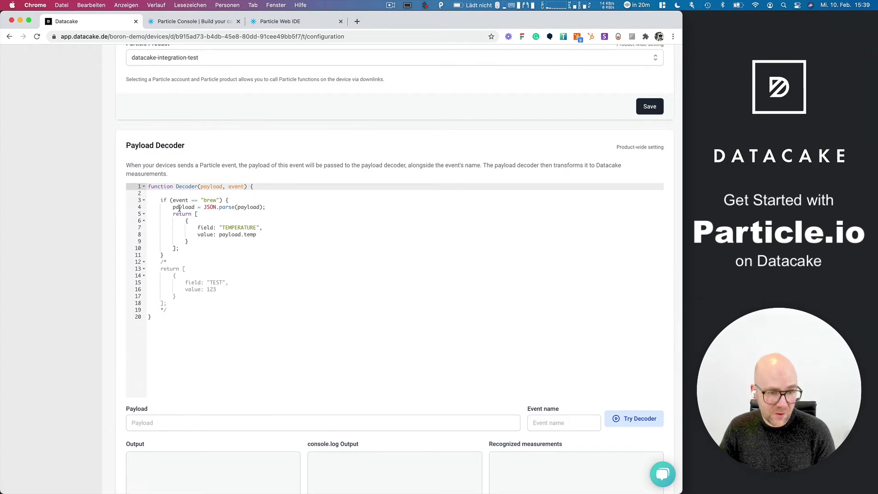
left_click(230, 241)
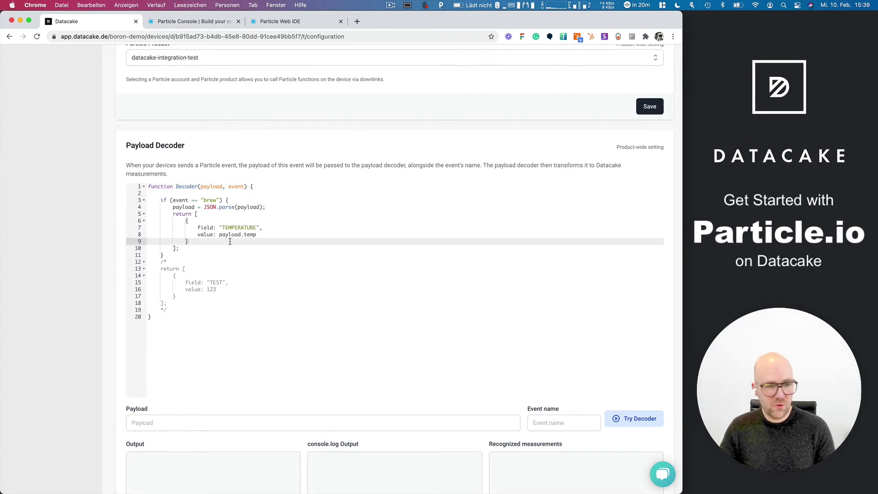
left_click_drag(230, 241, 129, 222)
key("super+c")
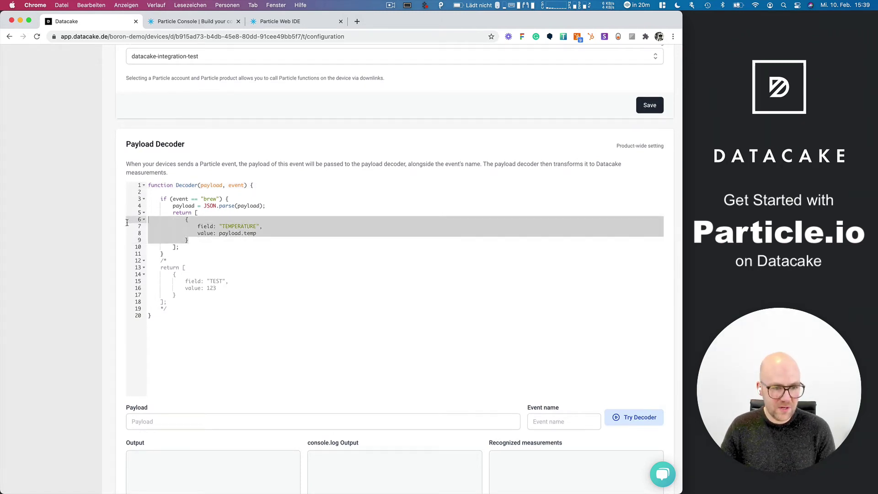
left_click(206, 240)
type(",")
key("Return")
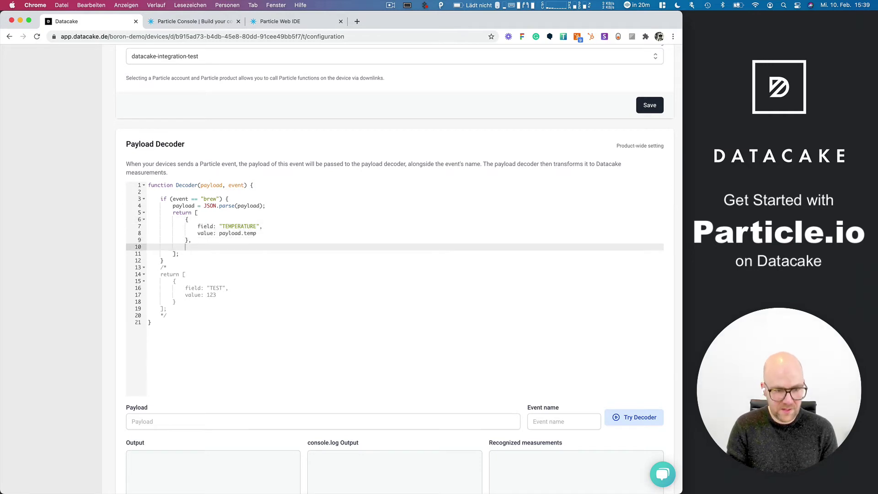
key("super+v")
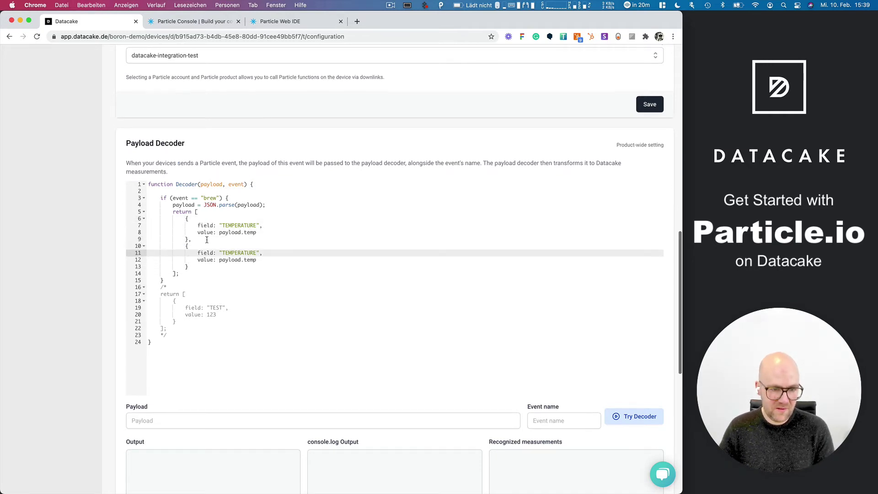
Rename the copied measurement's field to BREWING_STATE.
scroll(207, 239, "down", 6)
double_click(196, 397)
key("super+c")
scroll(195, 401, "up", 3)
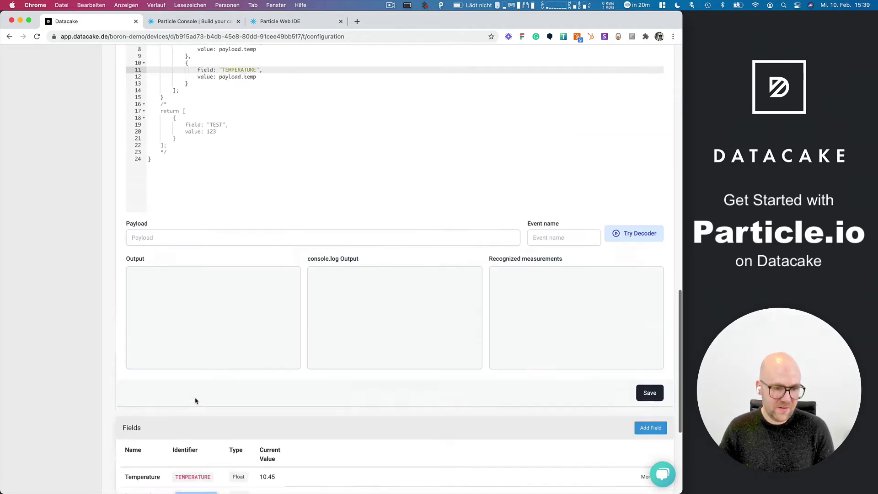
scroll(195, 401, "up", 2)
left_click_drag(246, 218, 241, 201)
double_click(237, 204)
key("super+v")
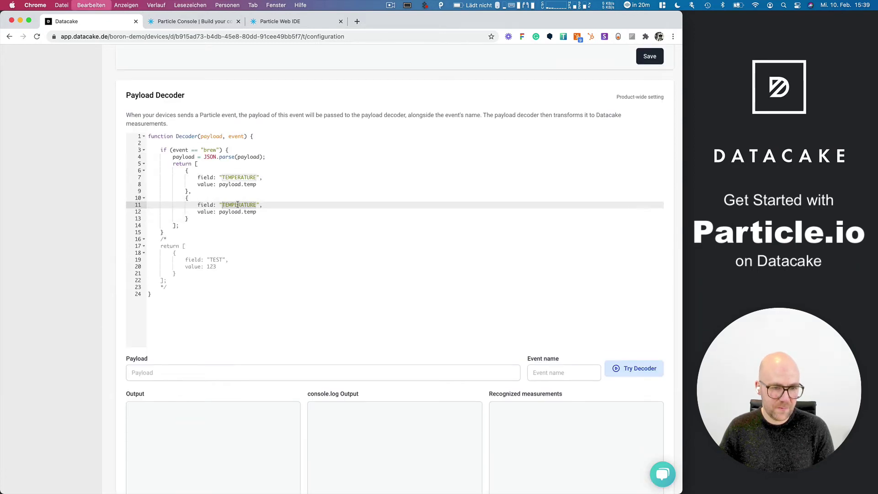
Set the copied value to payload.type and save the decoder.
left_click(192, 21)
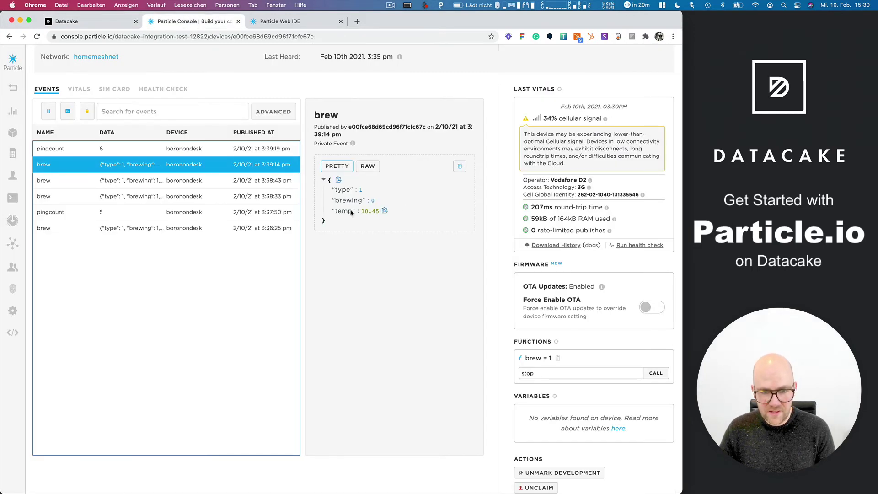
left_click(90, 22)
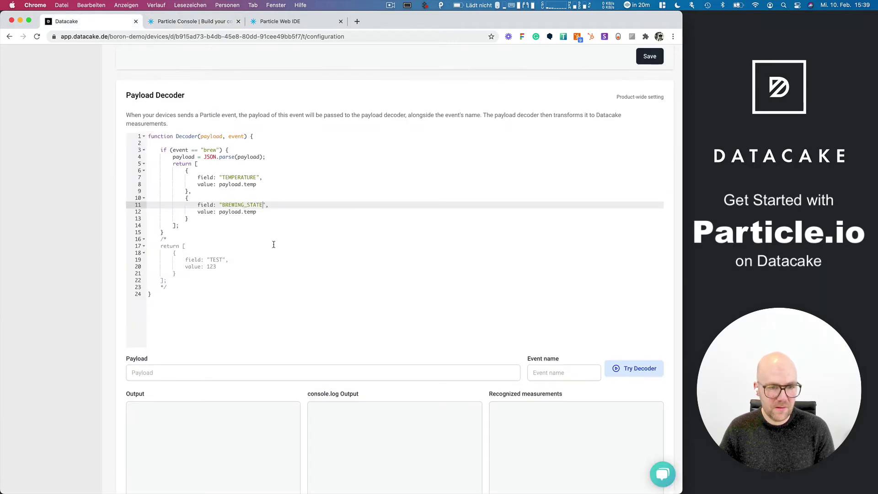
double_click(248, 212)
type("typ")
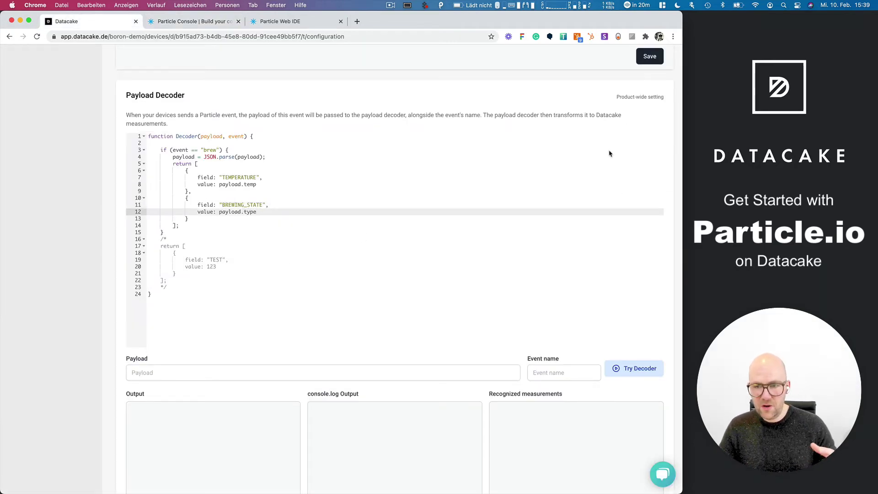
scroll(571, 216, "down", 6)
left_click(649, 236)
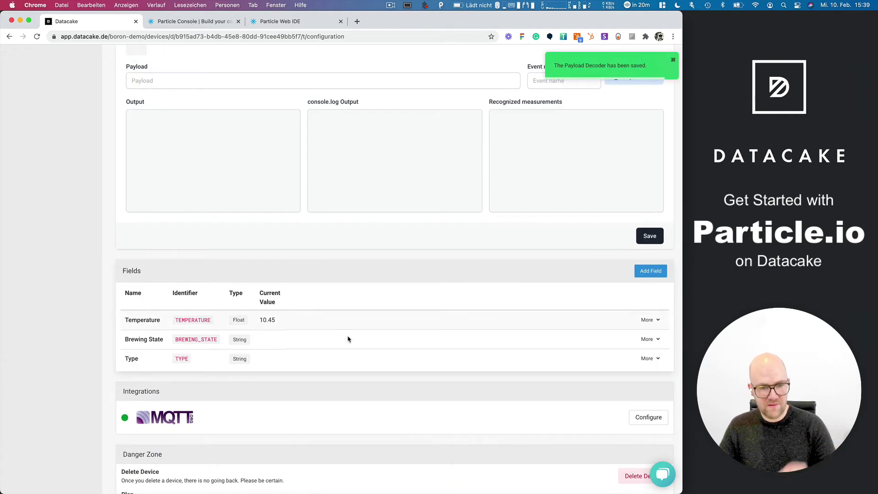
Compare the brew event's temp 10.45 in Particle Console with the dashboard's 10,45.
scroll(249, 350, "up", 15)
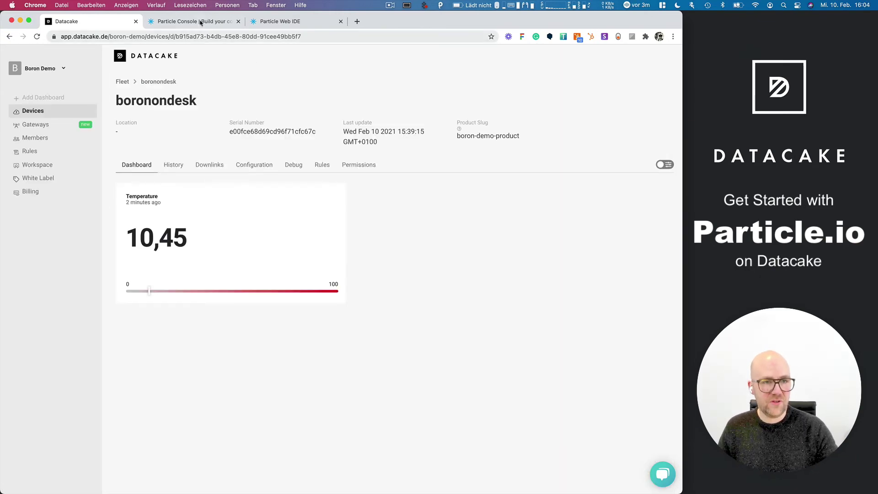
left_click(201, 22)
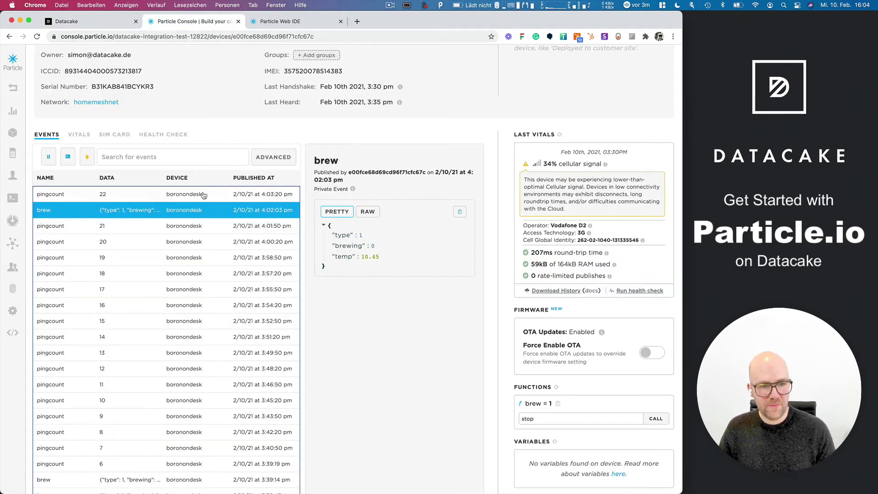
scroll(592, 378, "down", 2)
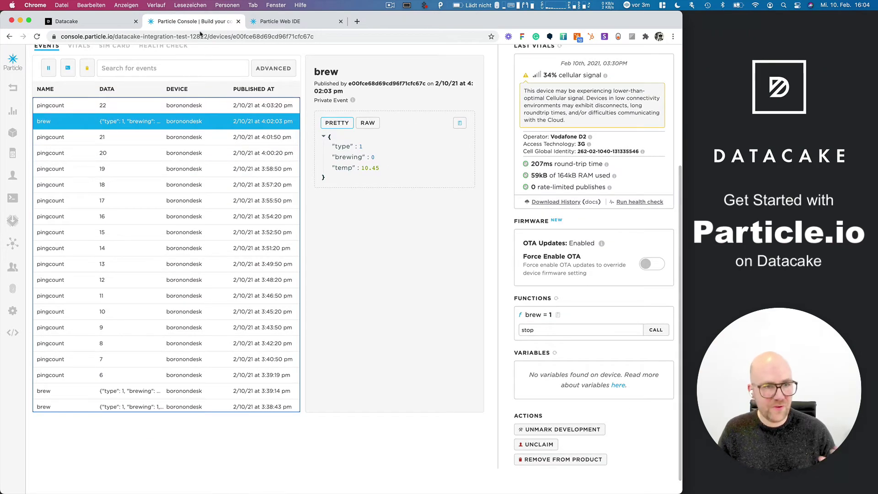
left_click(89, 23)
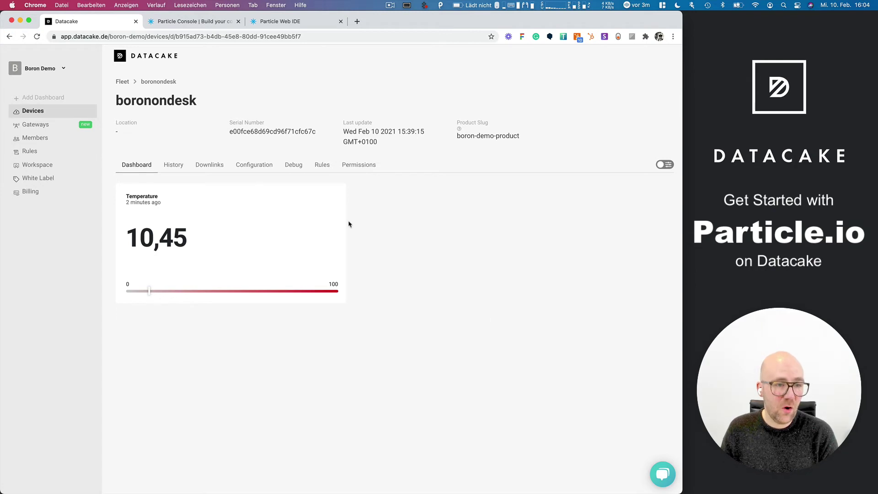
Start a new downlink on the device named 'Brewing Start'.
left_click(207, 168)
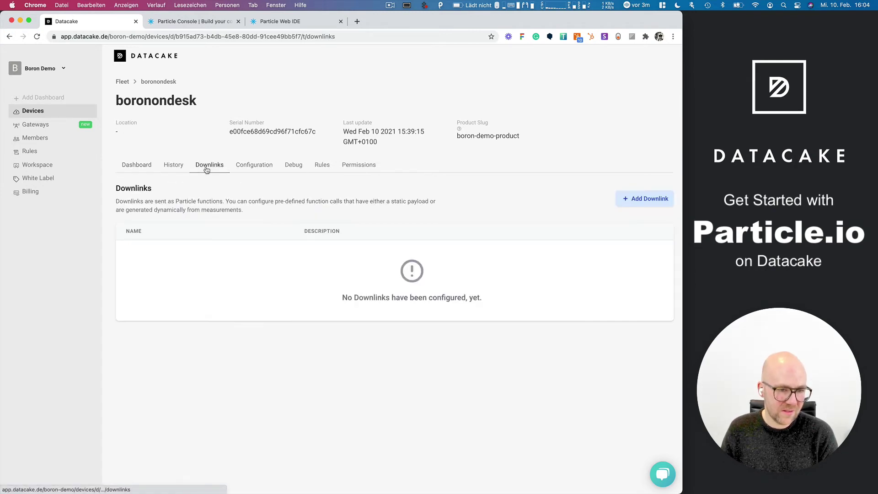
left_click(642, 199)
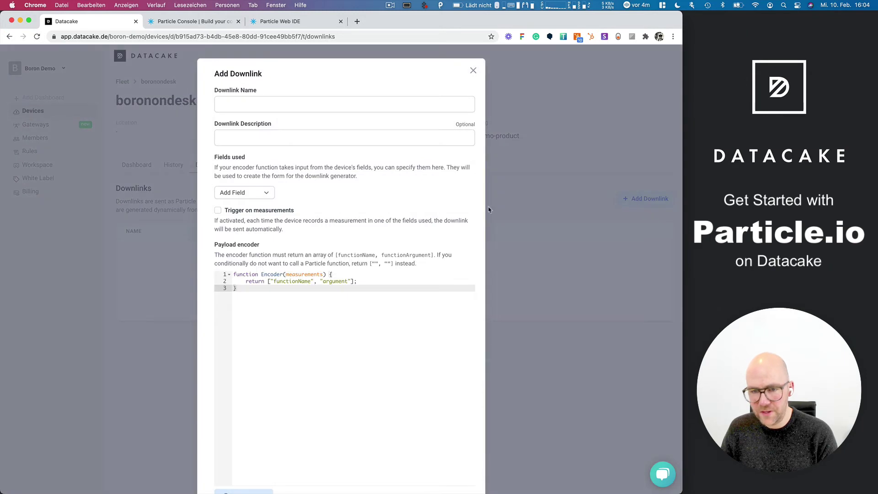
left_click(274, 107)
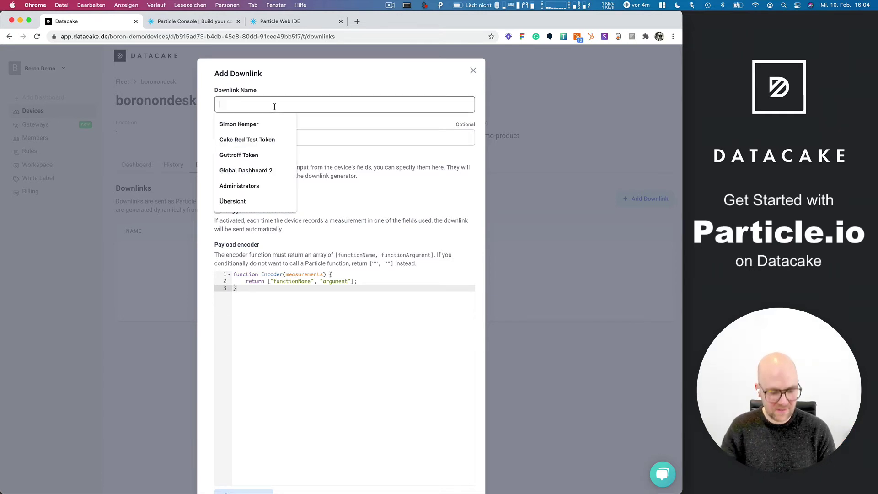
type("Brewing Start")
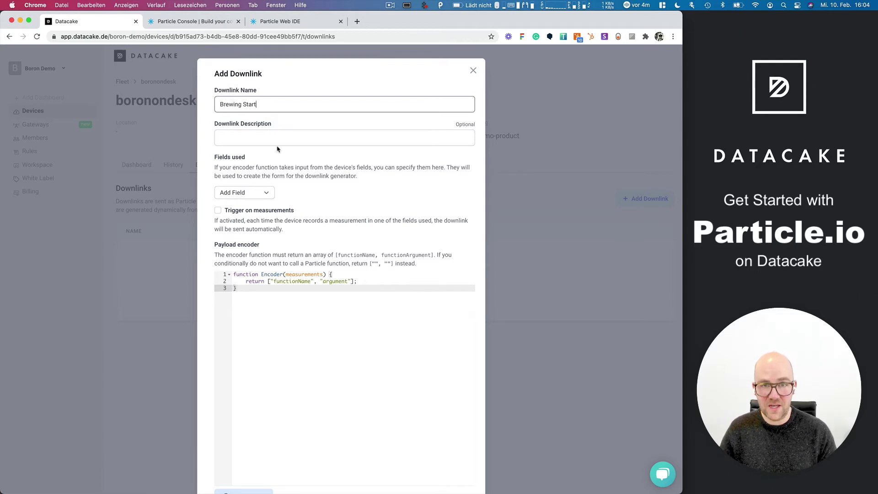
Edit the encoder so it returns ["brew", "start"].
double_click(291, 283)
scroll(291, 284, "down", 3)
left_click(226, 215)
left_click_drag(226, 216, 225, 210)
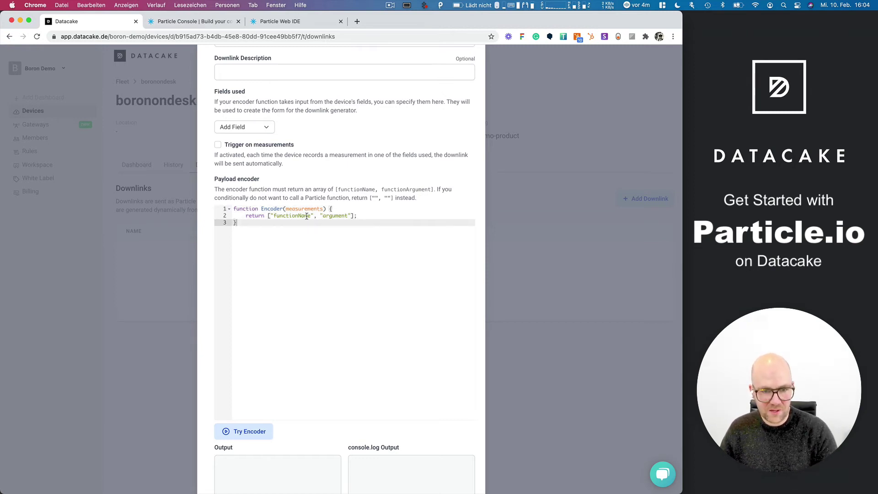
double_click(336, 215)
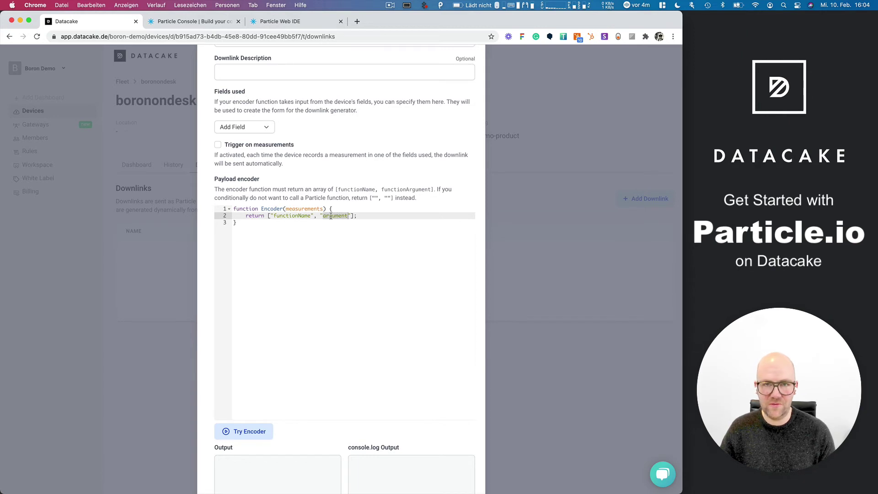
double_click(294, 215)
type("brew")
double_click(308, 215)
type("start")
Check the brew function in the firmware and Particle console, then test the encoder.
left_click(298, 23)
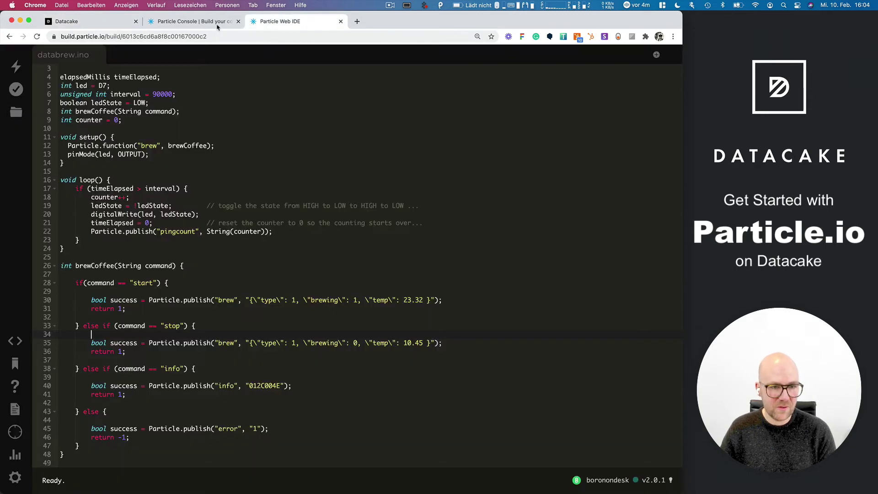
double_click(146, 283)
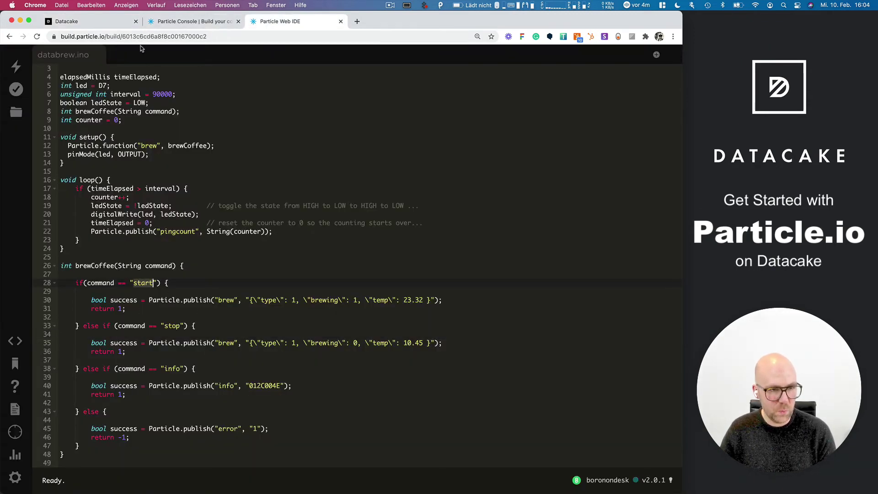
left_click(69, 21)
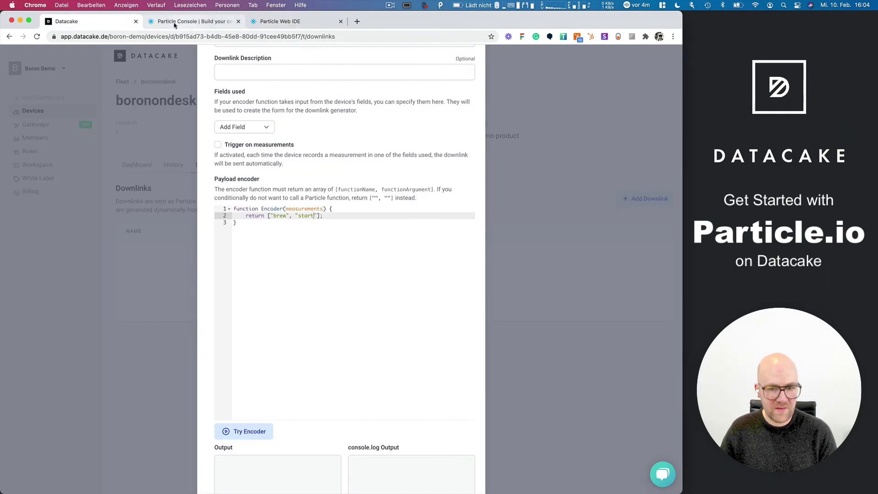
left_click(158, 28)
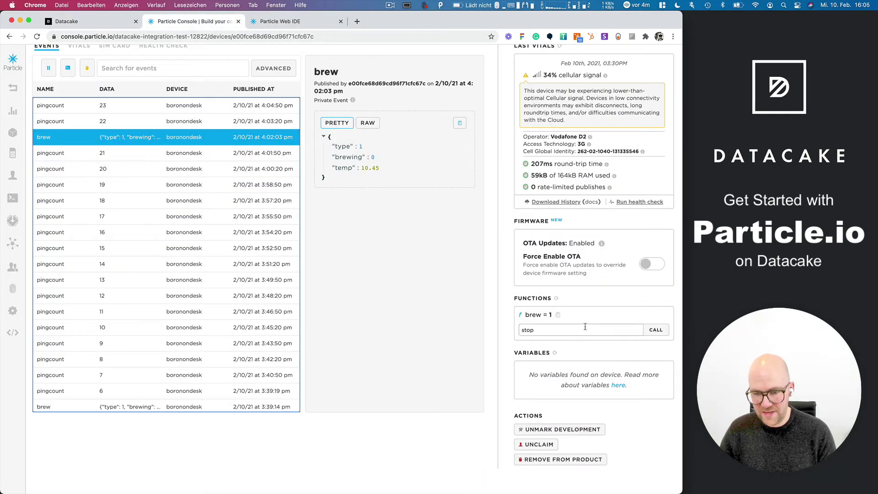
left_click(118, 24)
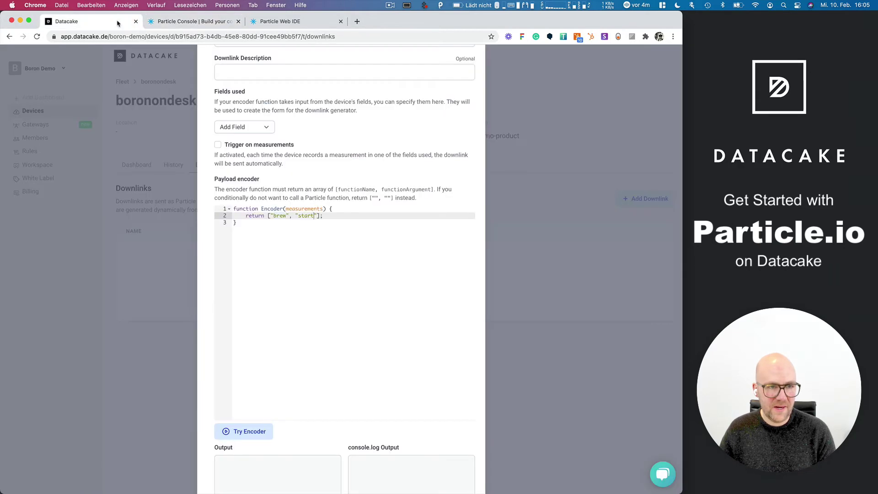
scroll(365, 326, "down", 3)
left_click(249, 291)
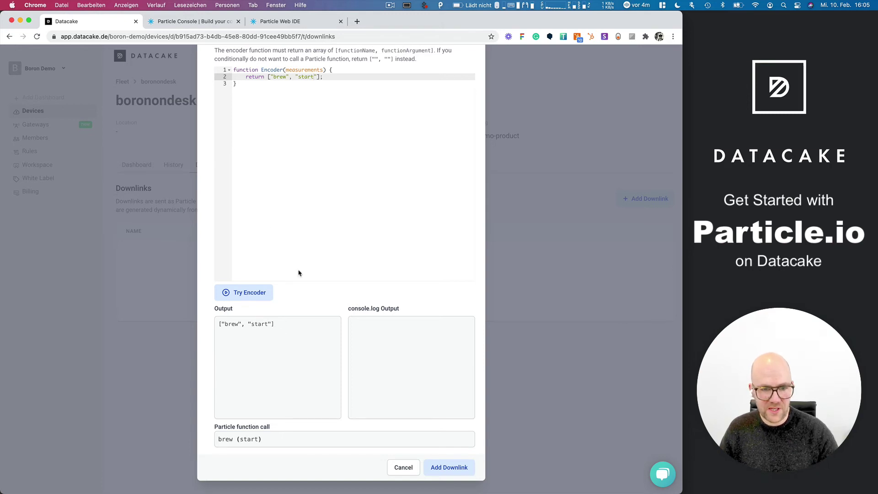
Save Brewing Start and start a second downlink named 'Brewing Stop'.
left_click(452, 468)
left_click(655, 197)
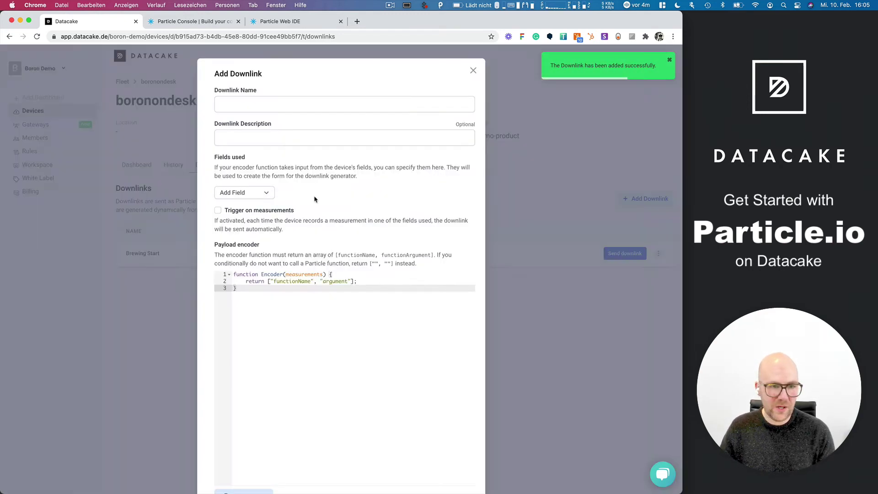
left_click(278, 109)
type("Storp")
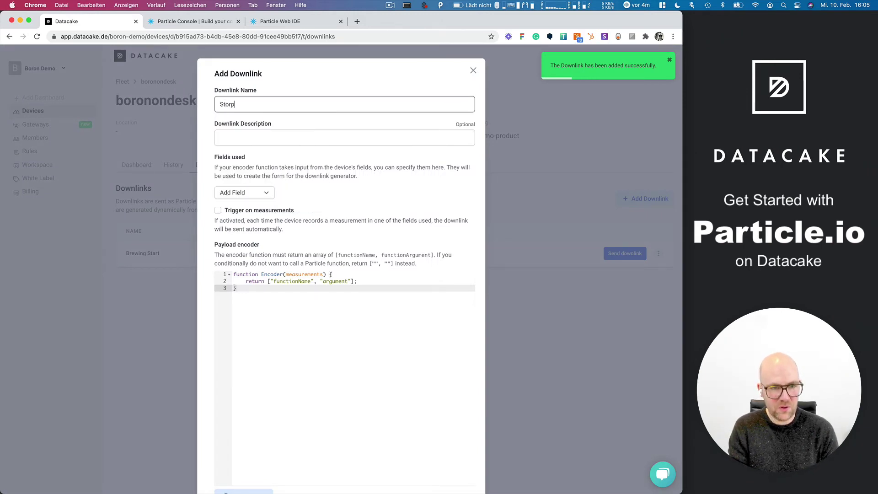
key("BackSpace")
key("BackSpace")
key("BackSpace")
key("BackSpace")
type("Bre")
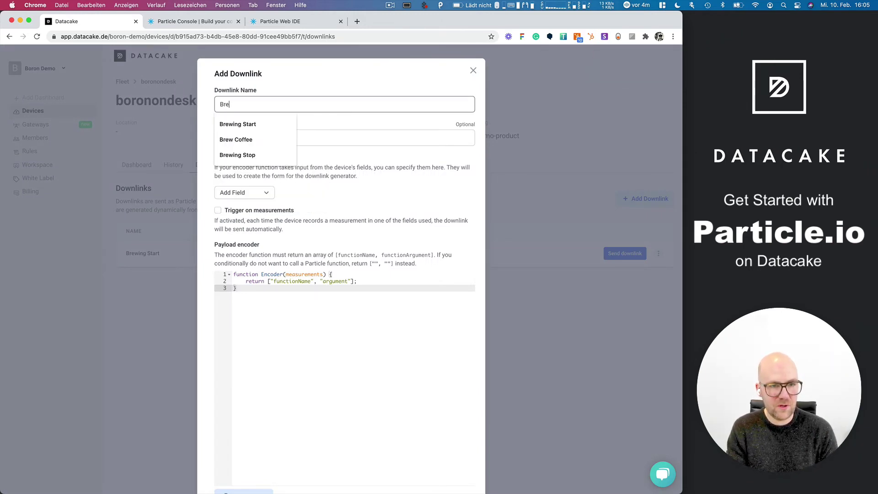
type("wing Stop")
key("Tab")
Set the Brewing Stop encoder to return ["brew", "stop"] and save it.
double_click(293, 279)
type("brew")
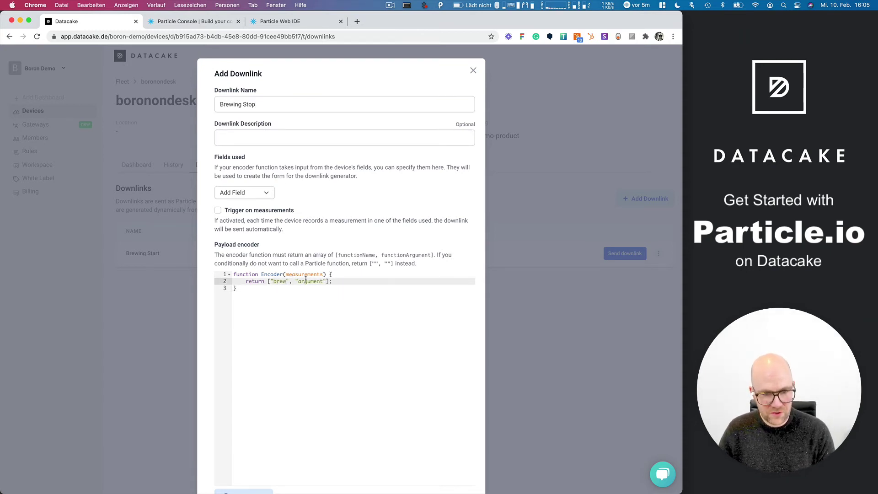
double_click(306, 281)
type("stop")
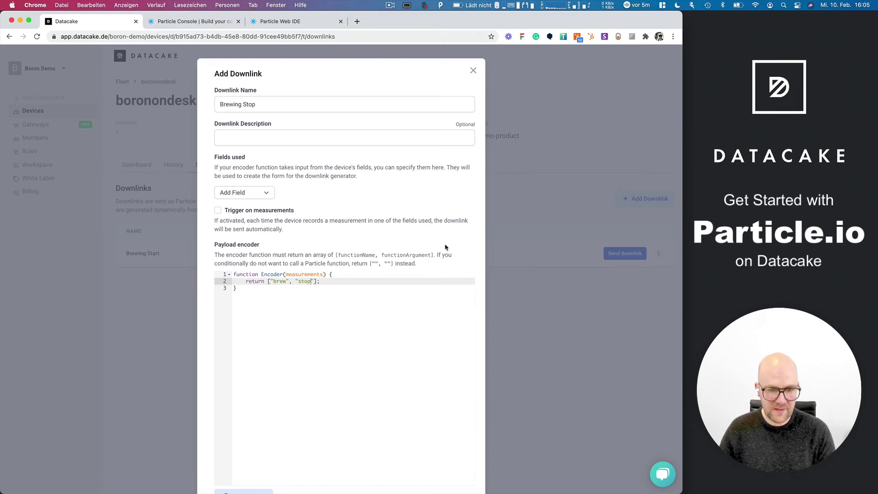
scroll(446, 247, "down", 5)
left_click(462, 471)
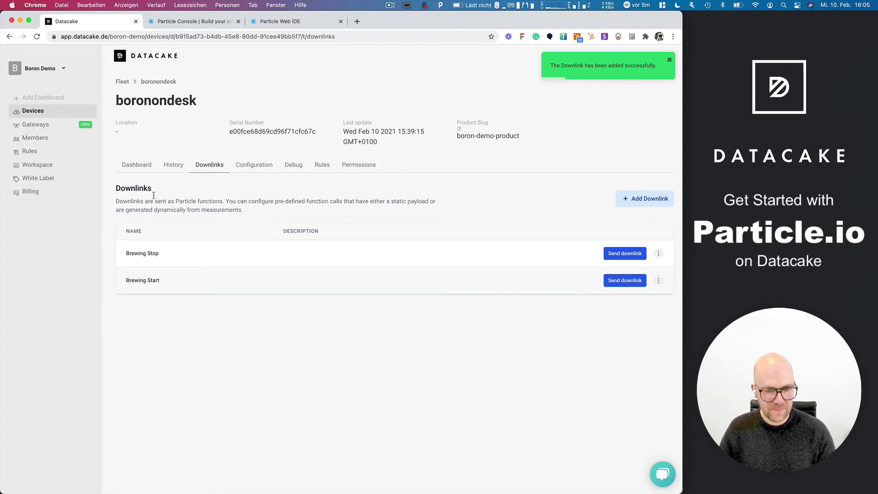
Send Brewing Start and check the dashboard temperature and the new Particle brew event.
left_click(621, 284)
left_click(127, 165)
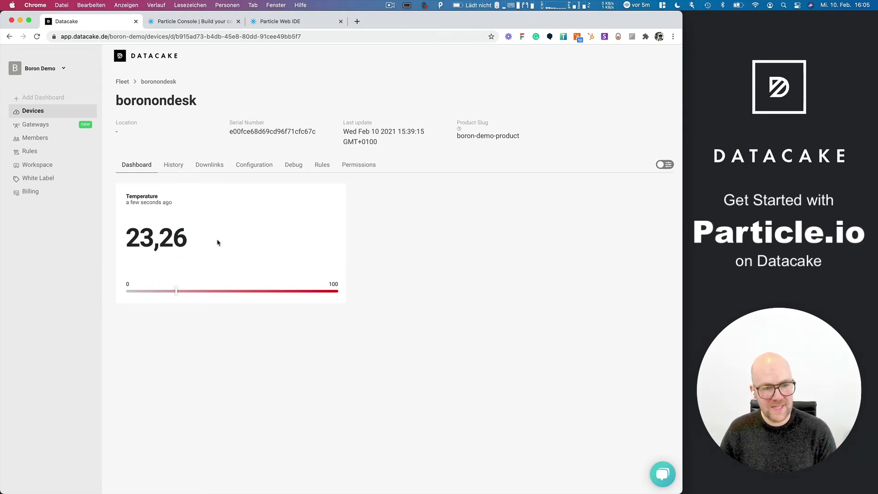
left_click(195, 22)
left_click(138, 105)
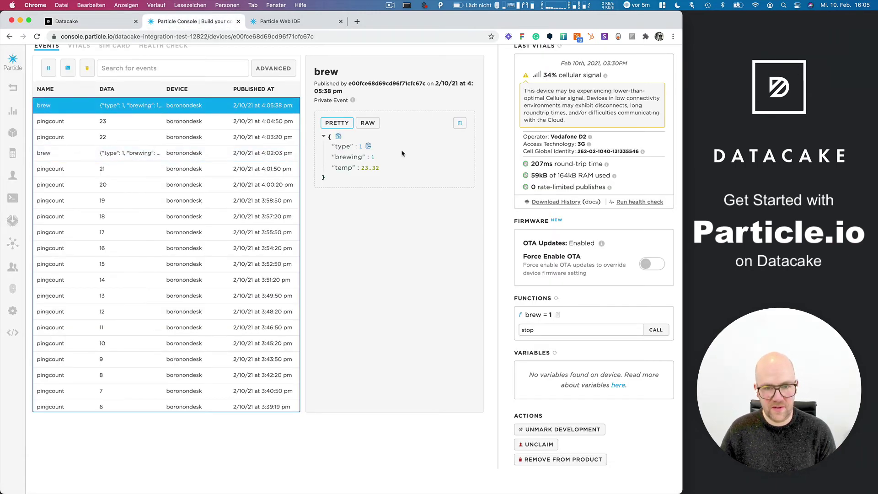
left_click(68, 21)
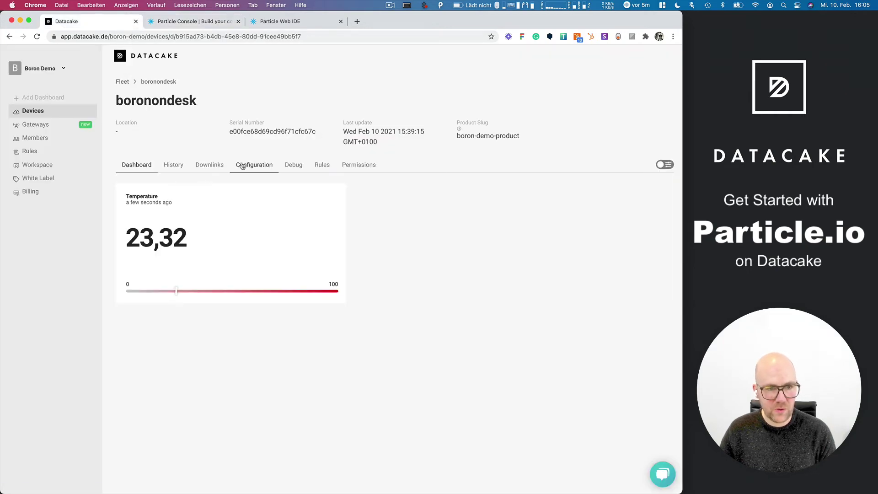
Send Brewing Stop and confirm the dashboard temperature drops to 10,48.
left_click(211, 166)
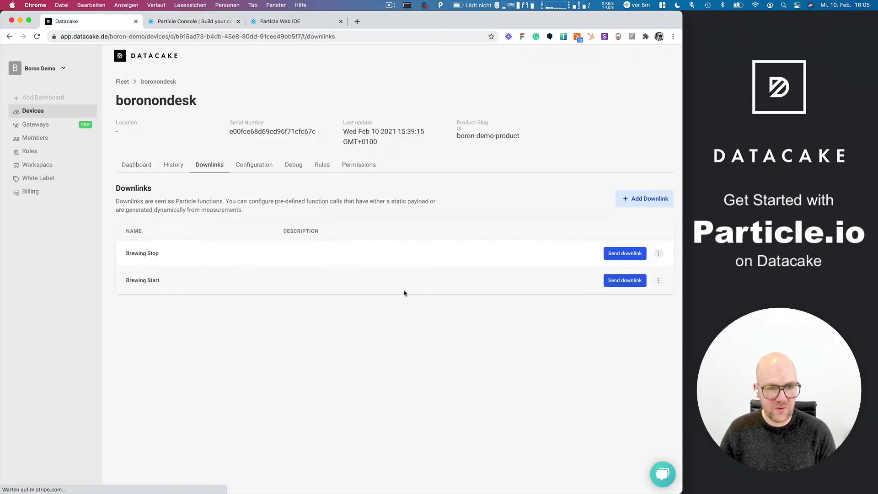
left_click(629, 254)
left_click(137, 166)
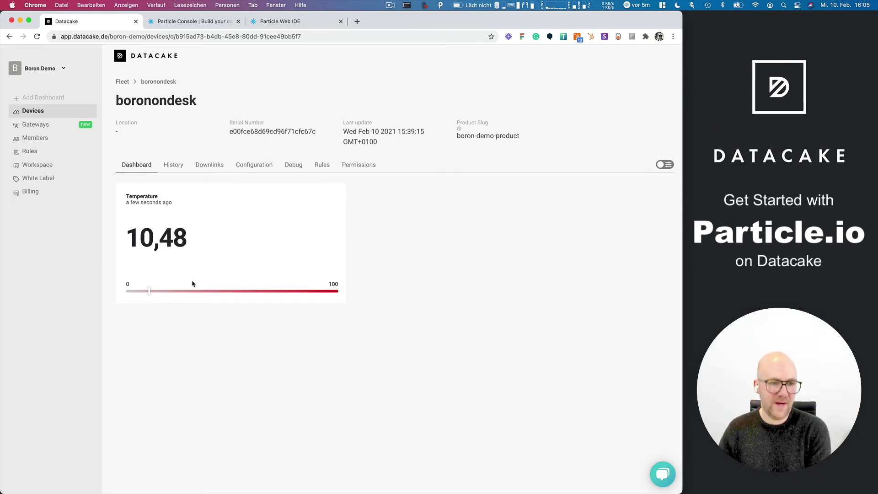
In dashboard edit mode, add a downlink widget that sends Brewing Stop.
left_click(662, 165)
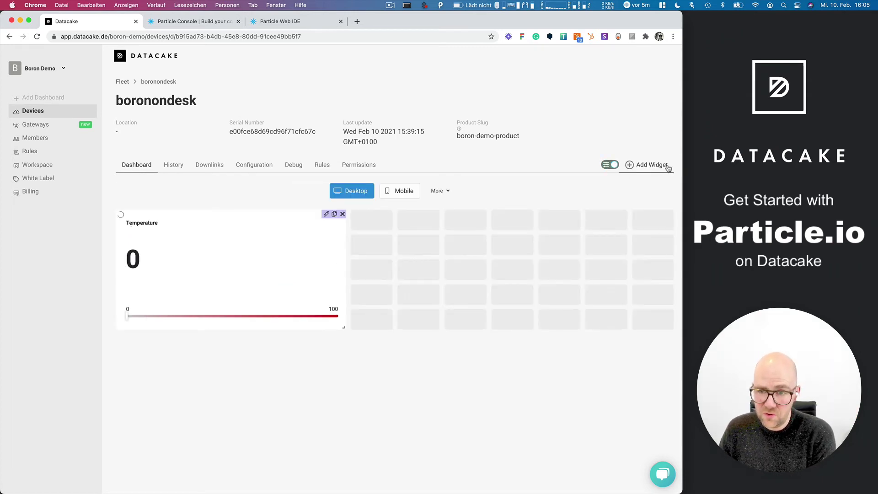
left_click(647, 165)
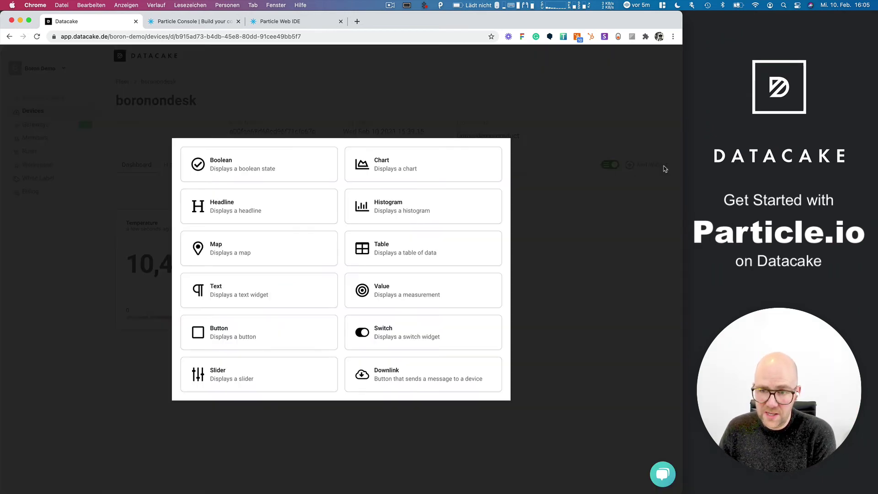
left_click(386, 376)
left_click(76, 326)
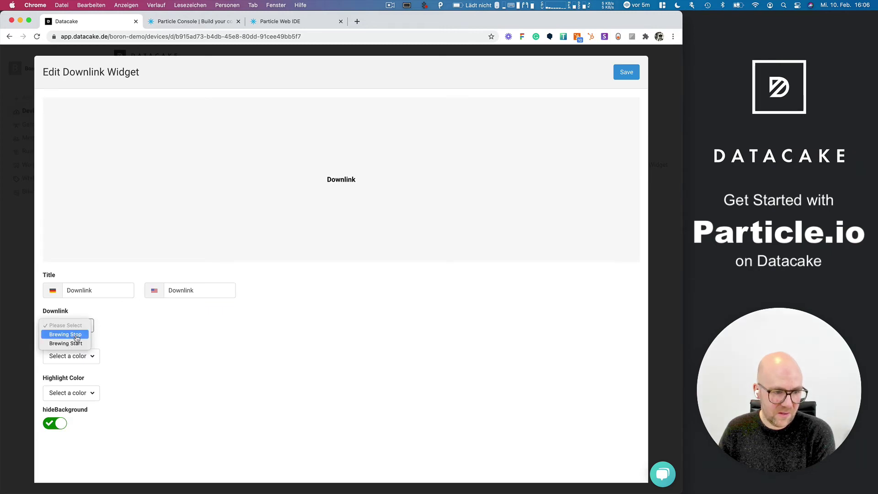
left_click(77, 335)
Title the widget 'Stop' with a background, place it beside Temperature, and save the dashboard.
double_click(114, 288)
type("Stop")
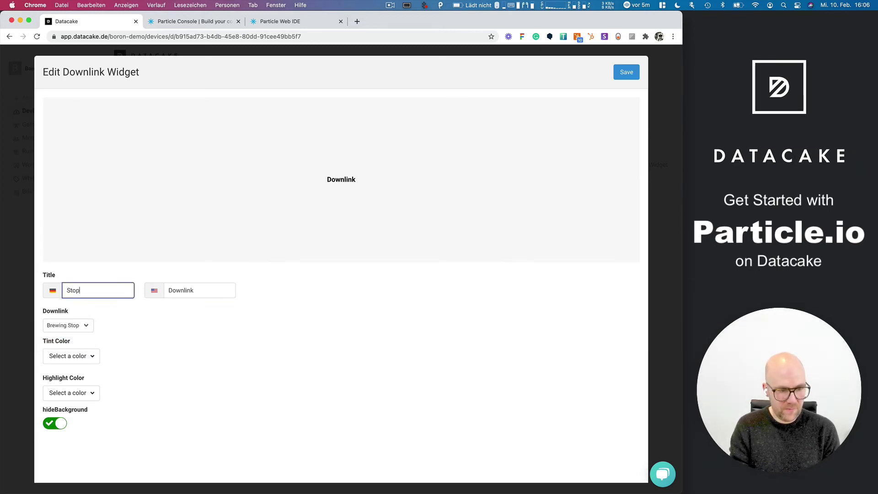
double_click(181, 290)
key("BackSpace")
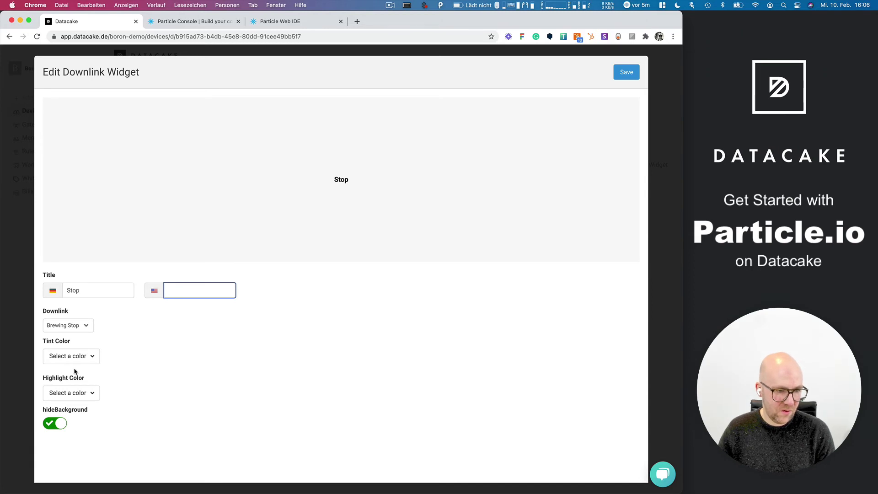
left_click(54, 423)
left_click(627, 72)
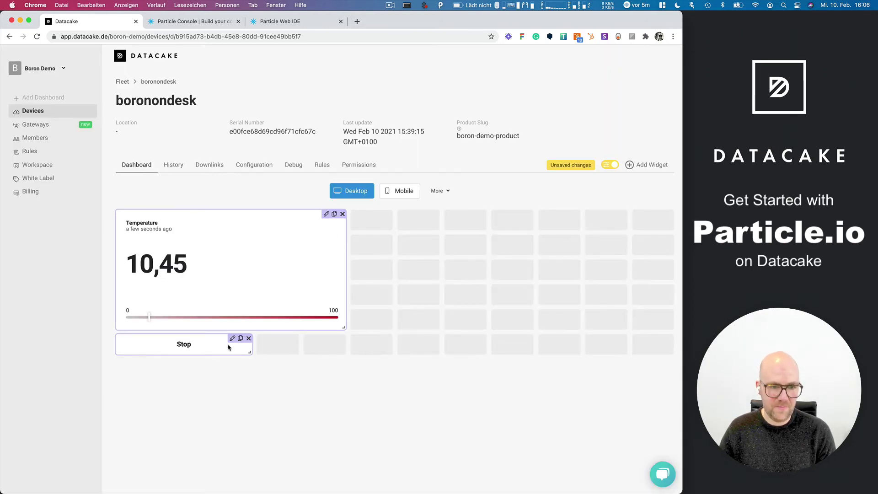
left_click_drag(247, 341, 482, 253)
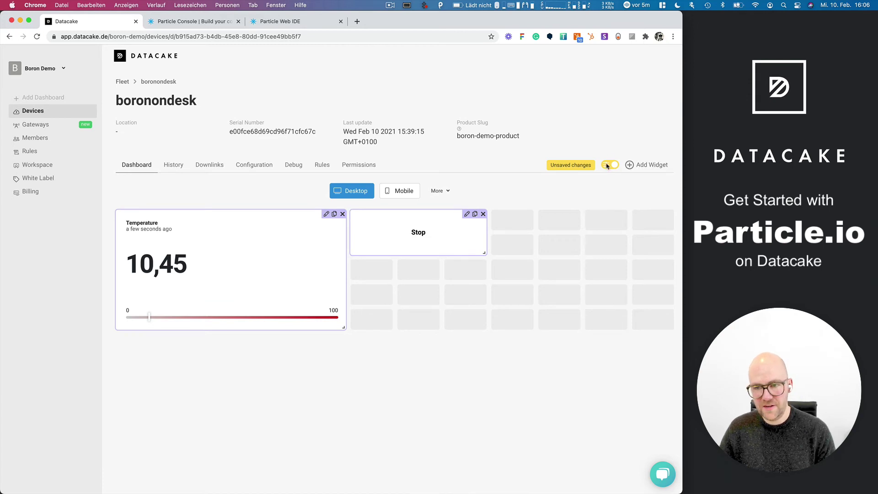
left_click(609, 165)
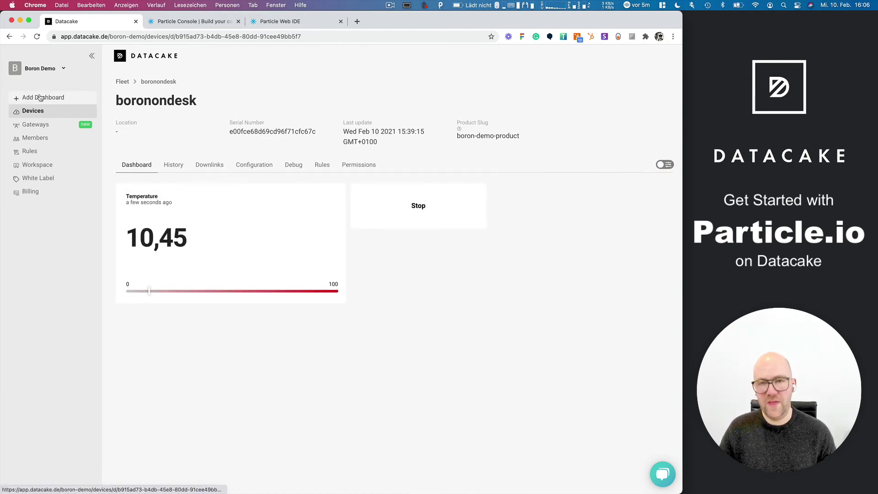
Compare the Payload Decoder's BREWING_STATE mapping with the firmware's stop publish (brewing 0, temp 10.45).
left_click(256, 165)
scroll(226, 274, "down", 10)
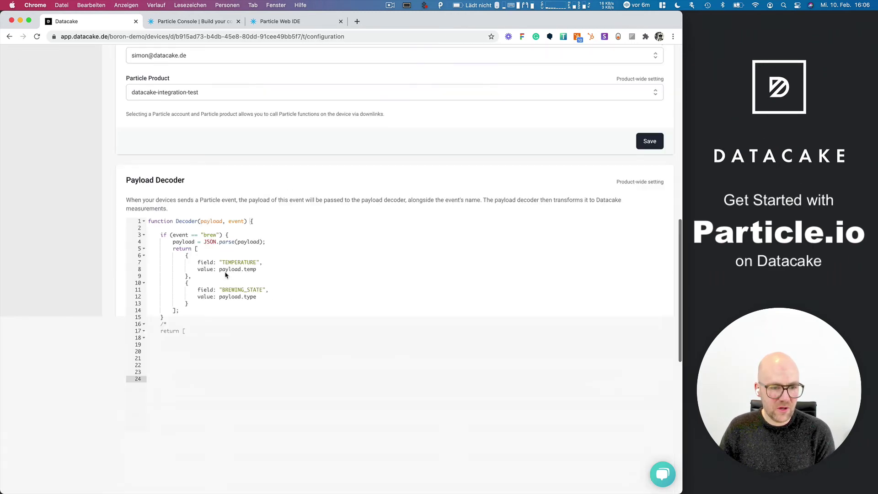
scroll(226, 274, "down", 2)
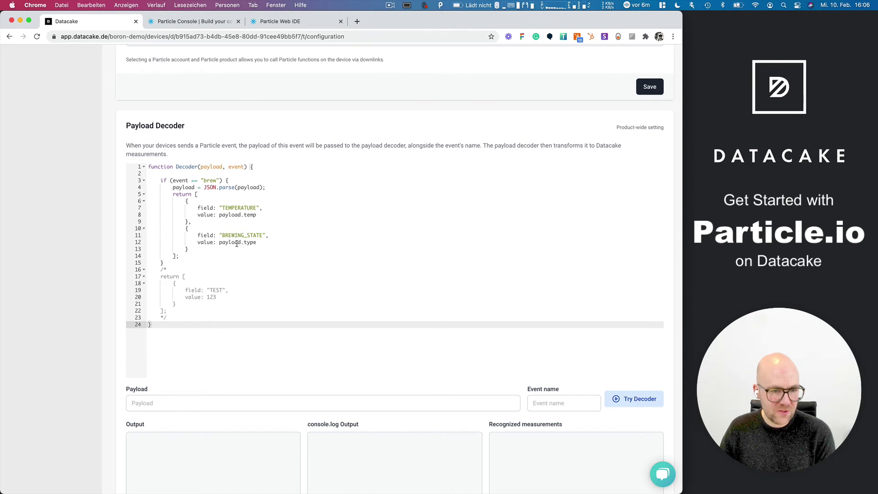
left_click(276, 22)
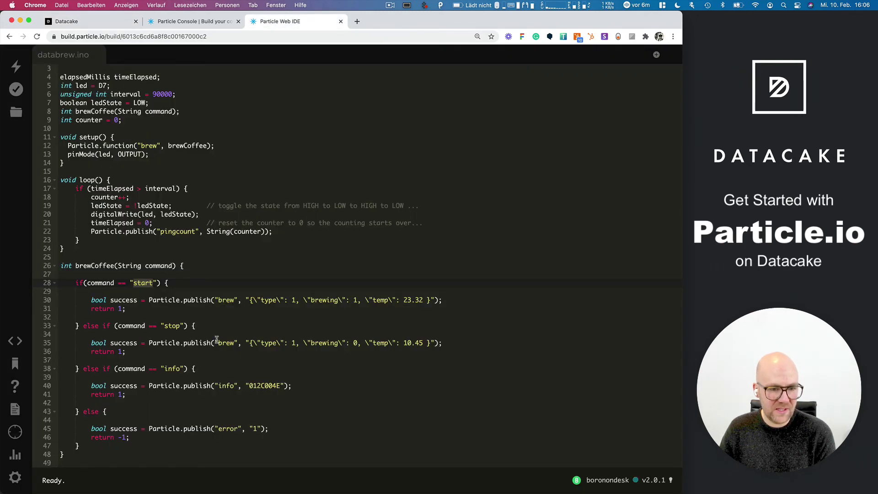
left_click_drag(467, 339, 337, 340)
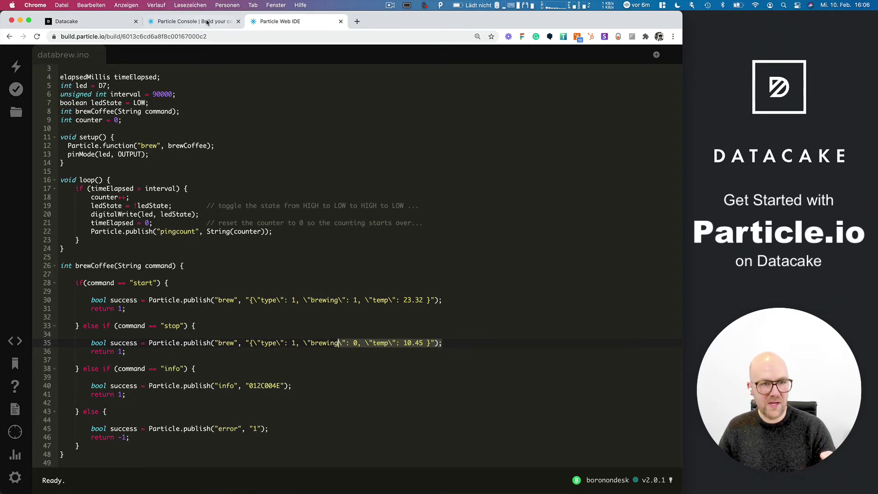
left_click(192, 21)
left_click(81, 20)
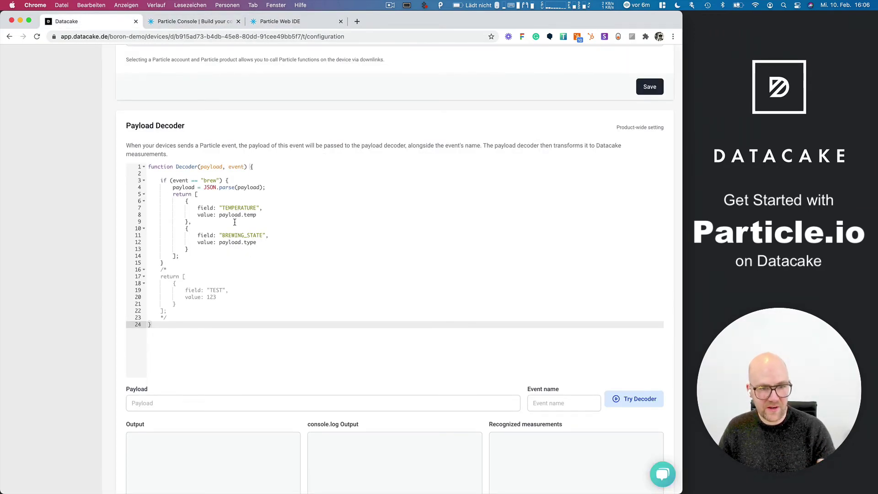
scroll(236, 220, "down", 1)
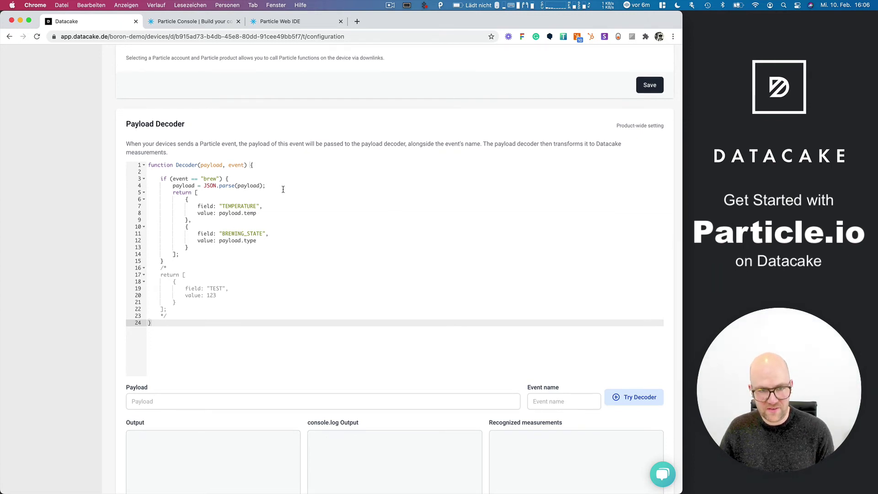
left_click(280, 22)
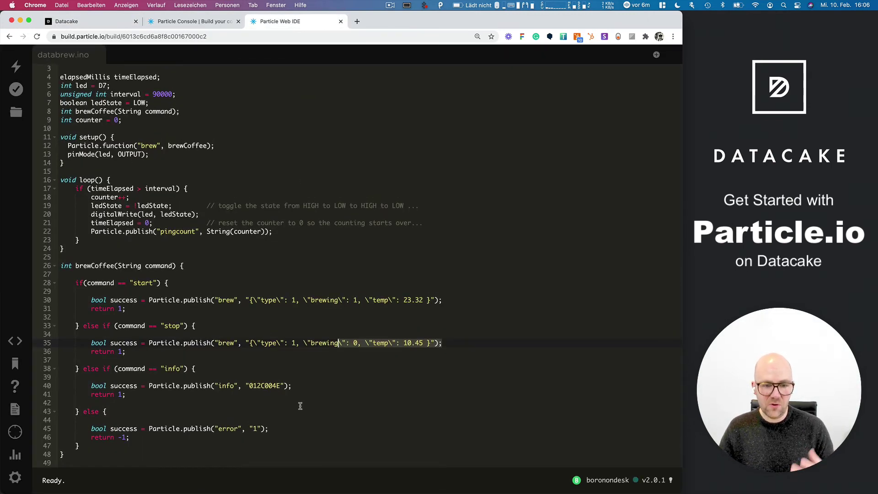
left_click_drag(292, 386, 144, 397)
scroll(212, 389, "up", 1)
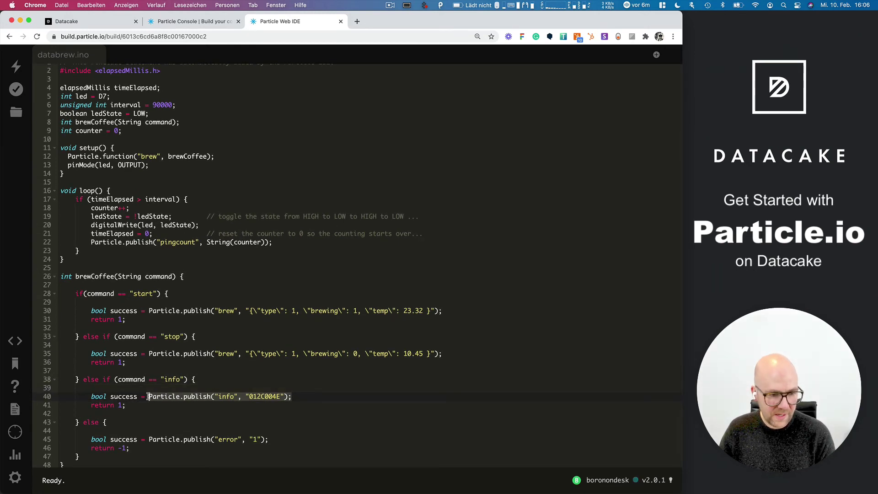
double_click(262, 396)
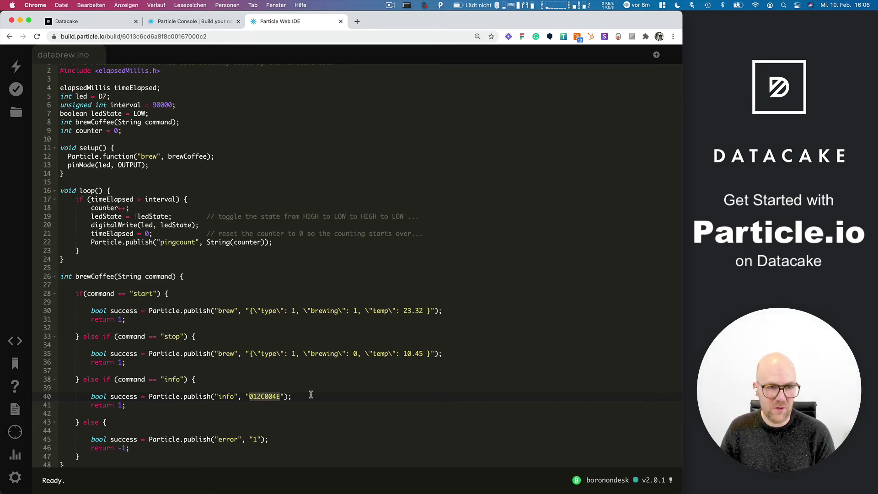
Refresh the device's Last Vitals in Particle Console.
left_click(187, 21)
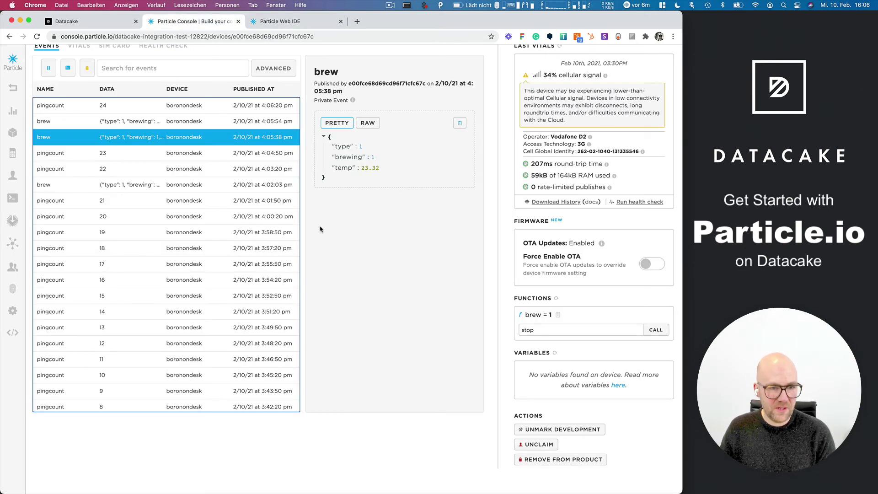
scroll(468, 222, "down", 1)
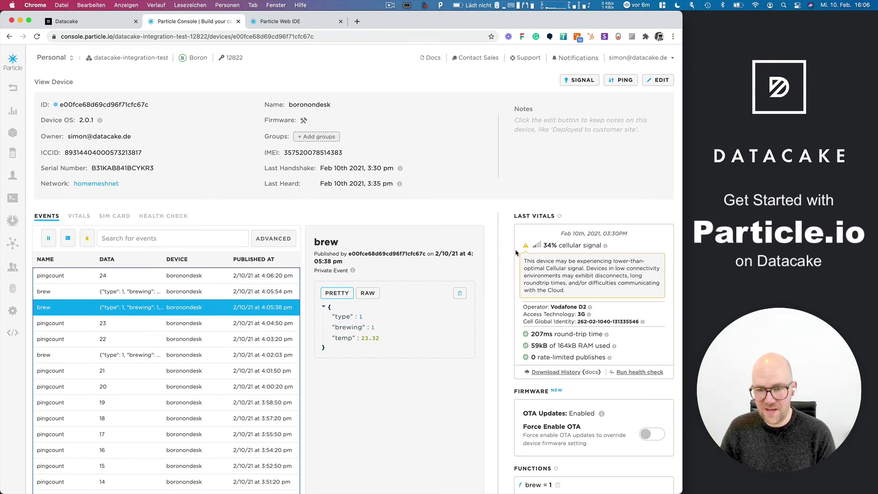
left_click(560, 218)
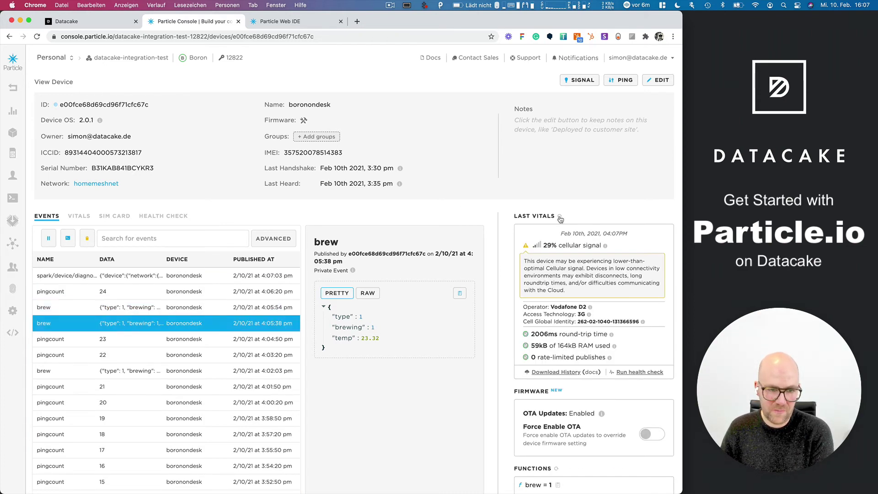
Inspect the spark/device/diagnostics/update event JSON, then go back to Datacake's configuration.
left_click(132, 282)
scroll(393, 335, "down", 5)
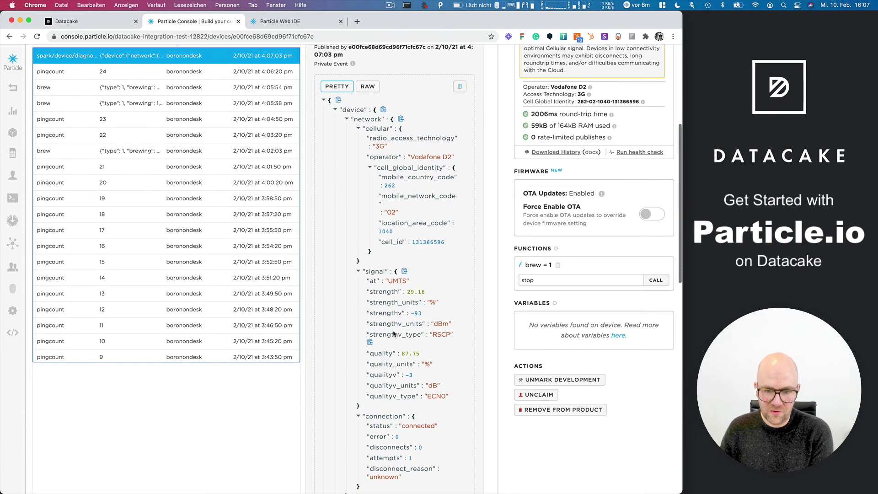
scroll(393, 334, "up", 5)
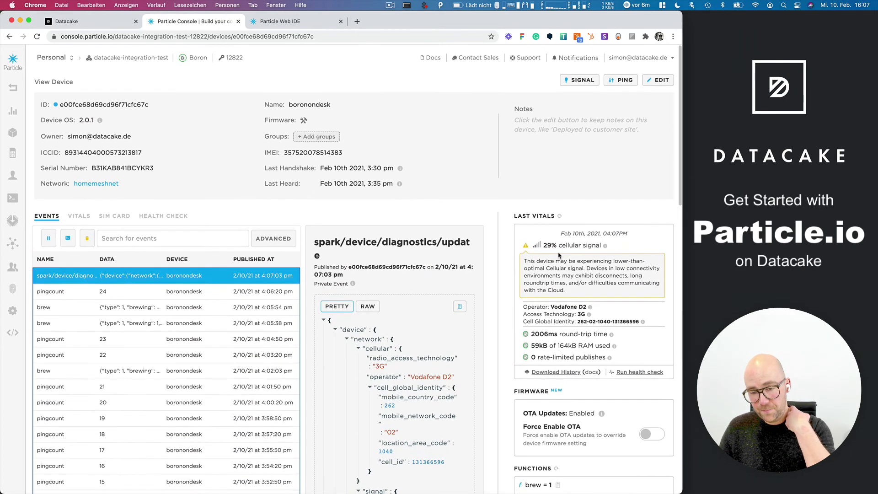
scroll(529, 255, "down", 2)
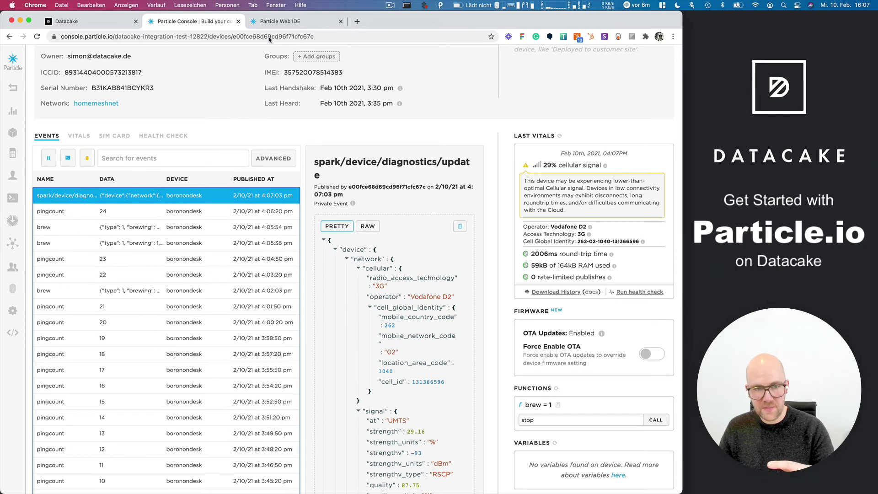
left_click(88, 21)
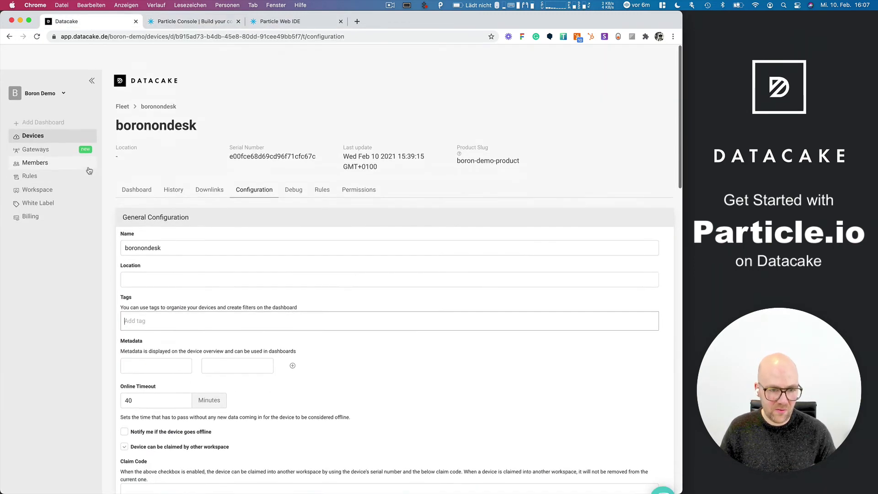
Switch to Particle Workspace and open the Asset Tracker + Geofence device's dashboard.
left_click(40, 68)
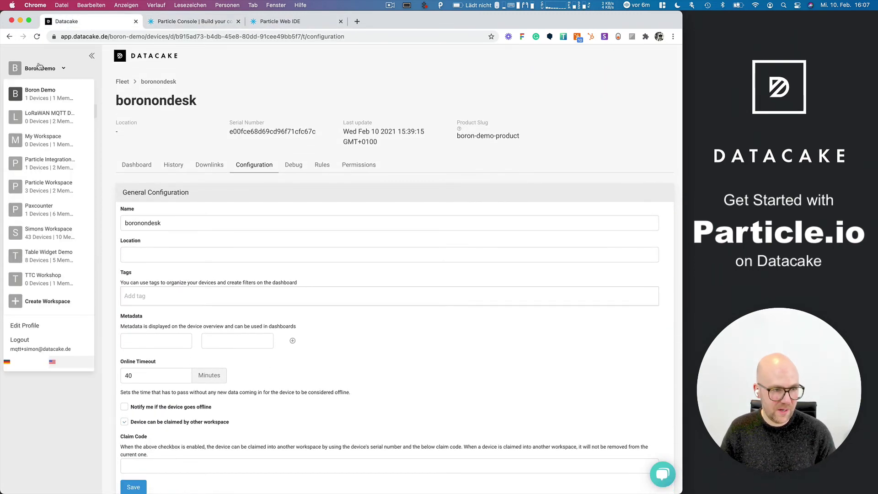
left_click(62, 185)
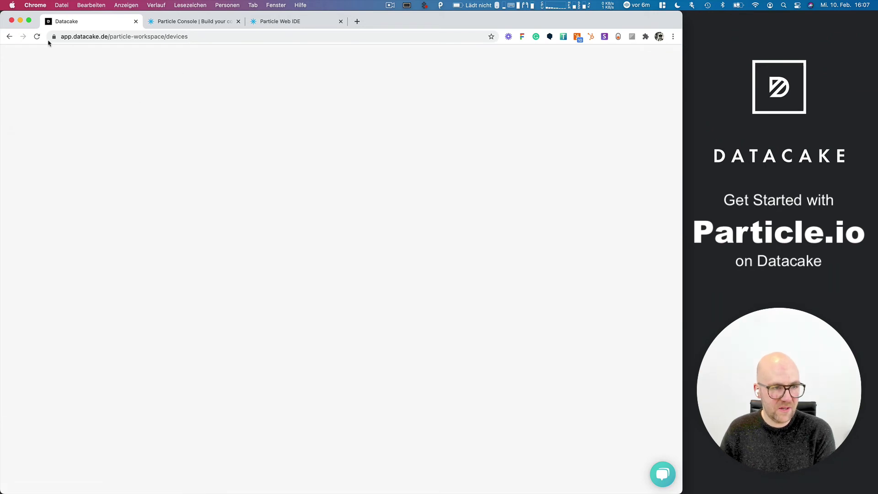
left_click(37, 37)
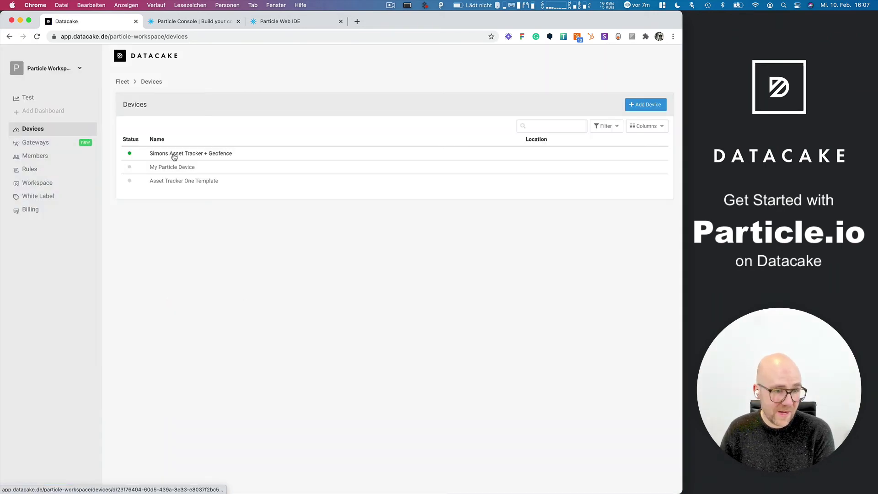
left_click(174, 157)
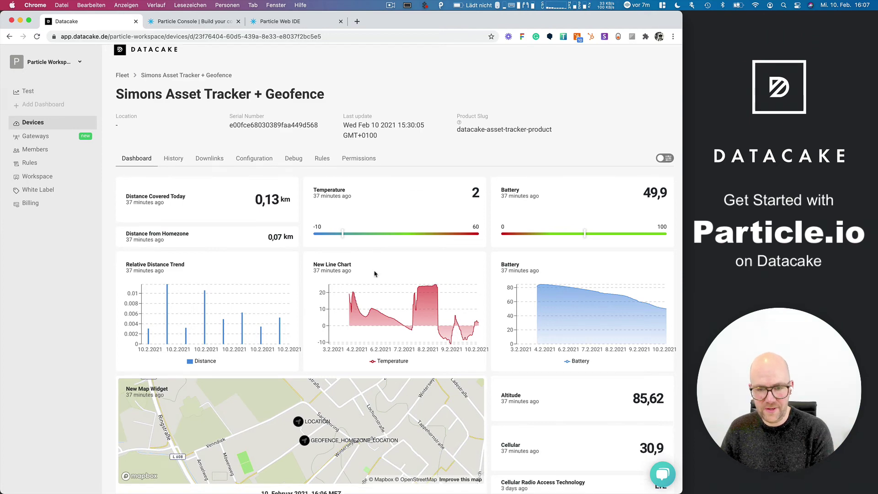
scroll(404, 195, "down", 2)
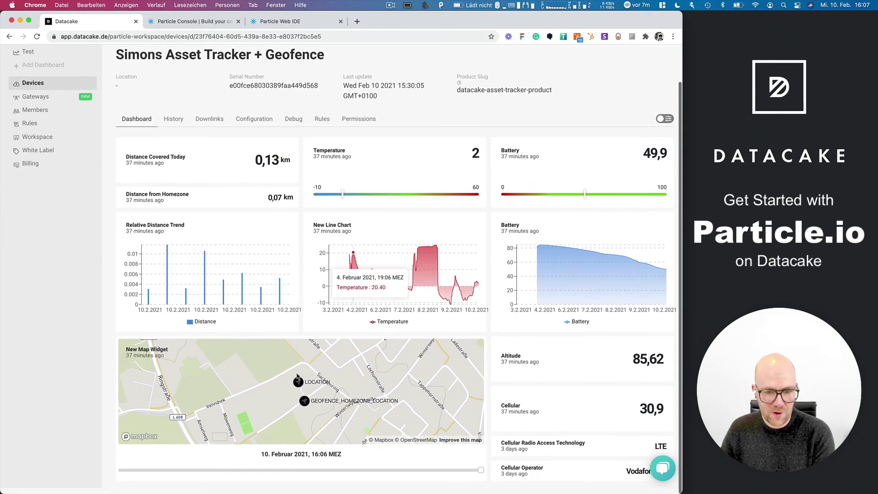
scroll(565, 447, "up", 2)
scroll(566, 447, "down", 1)
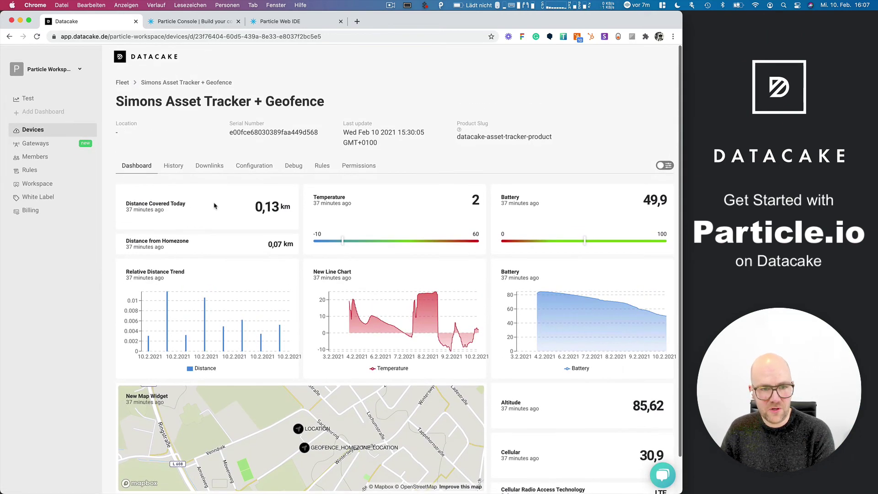
left_click(238, 168)
scroll(88, 319, "down", 20)
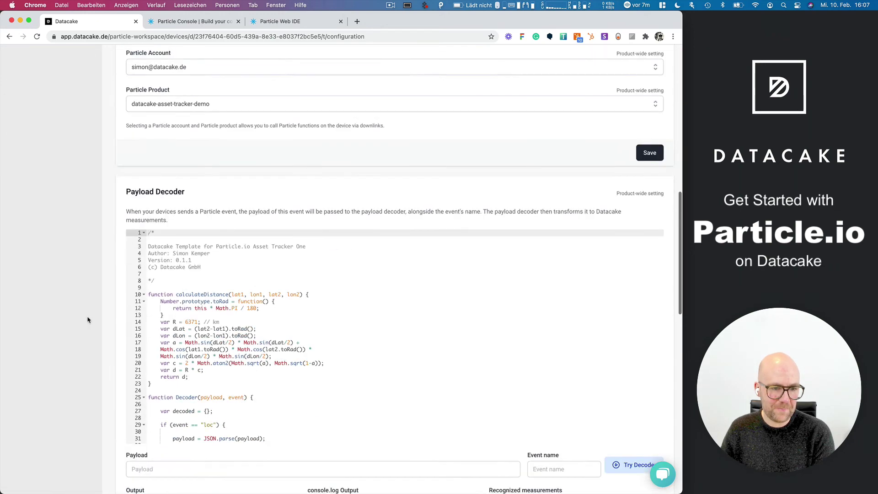
scroll(310, 288, "up", 4)
scroll(309, 288, "down", 8)
left_click_drag(313, 289, 311, 270)
scroll(311, 290, "up", 1)
scroll(310, 290, "up", 3)
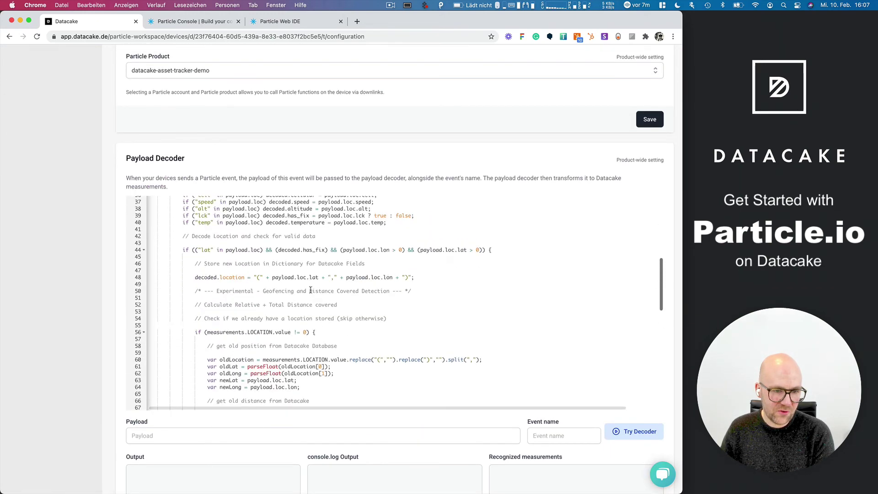
scroll(311, 290, "down", 5)
scroll(310, 290, "down", 8)
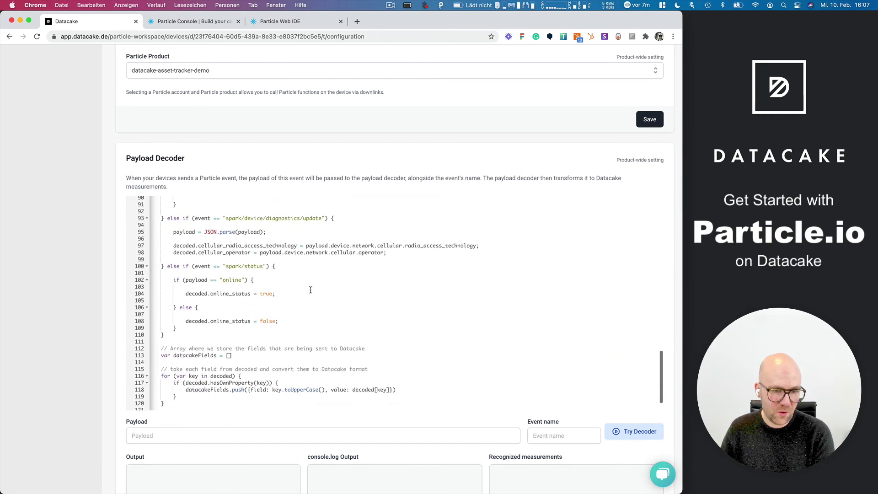
scroll(311, 290, "up", 1)
left_click(359, 229)
scroll(217, 227, "down", 1)
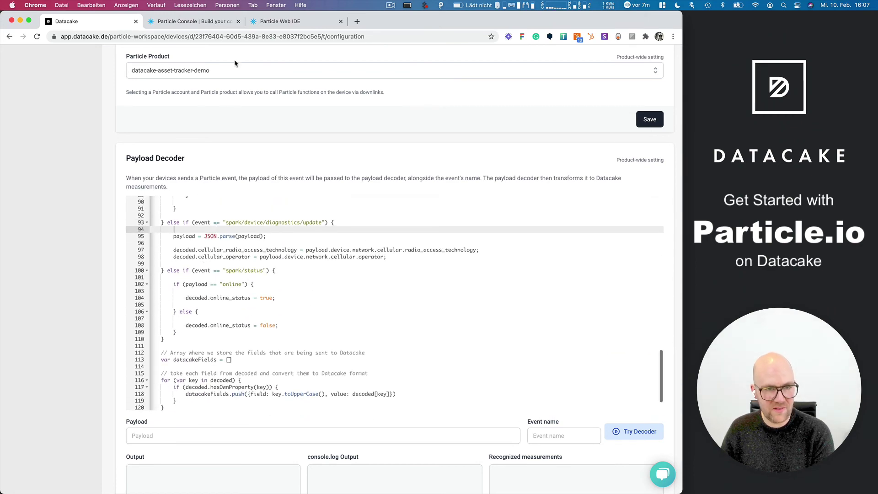
left_click(183, 22)
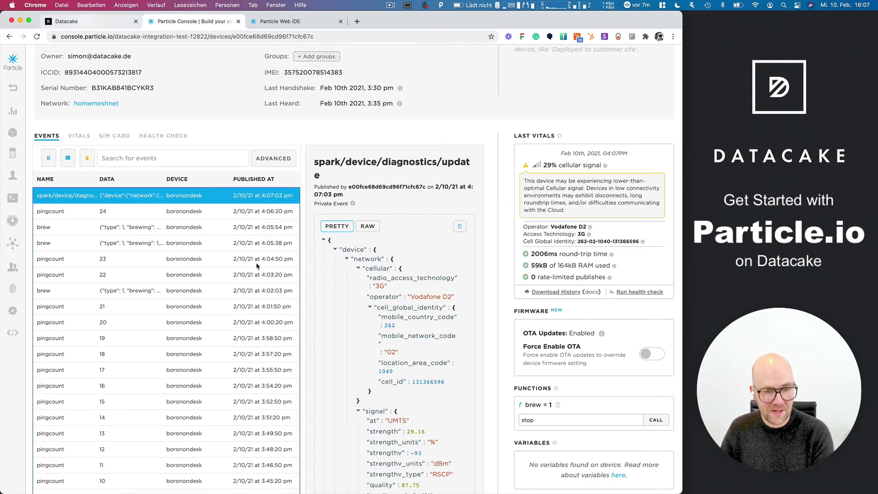
left_click(114, 17)
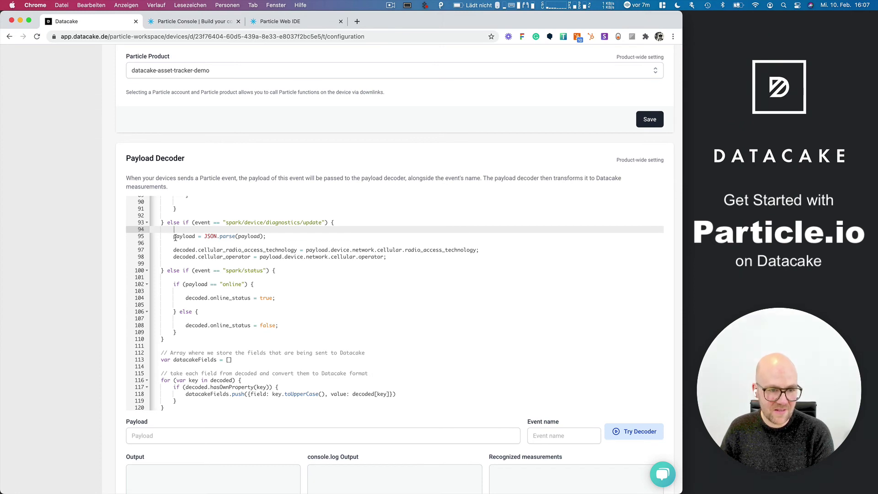
left_click_drag(175, 237, 266, 236)
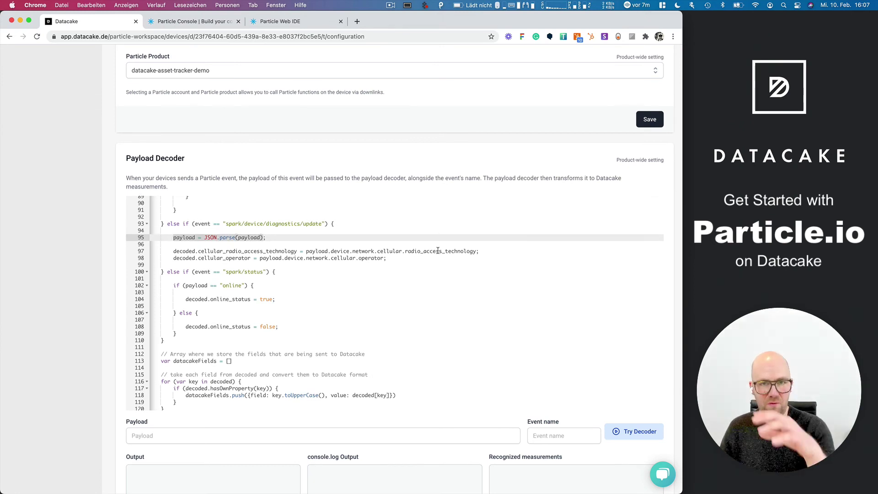
scroll(429, 279, "down", 2)
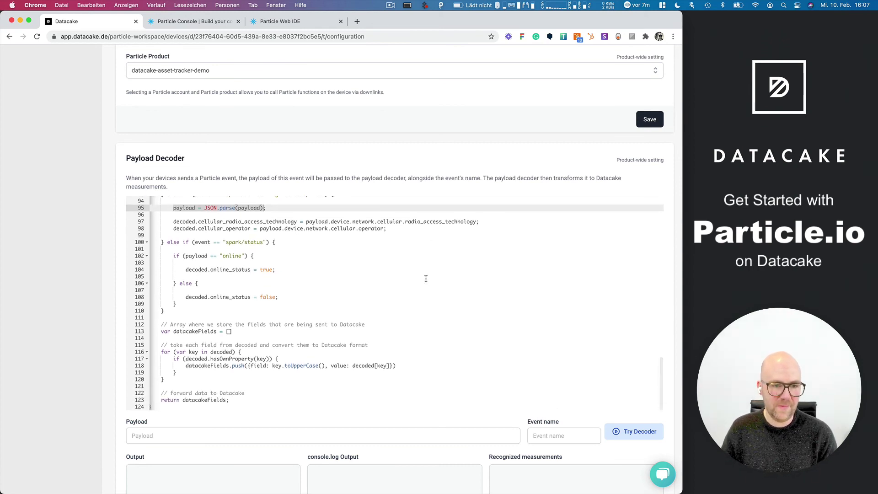
scroll(425, 277, "up", 10)
scroll(420, 275, "up", 20)
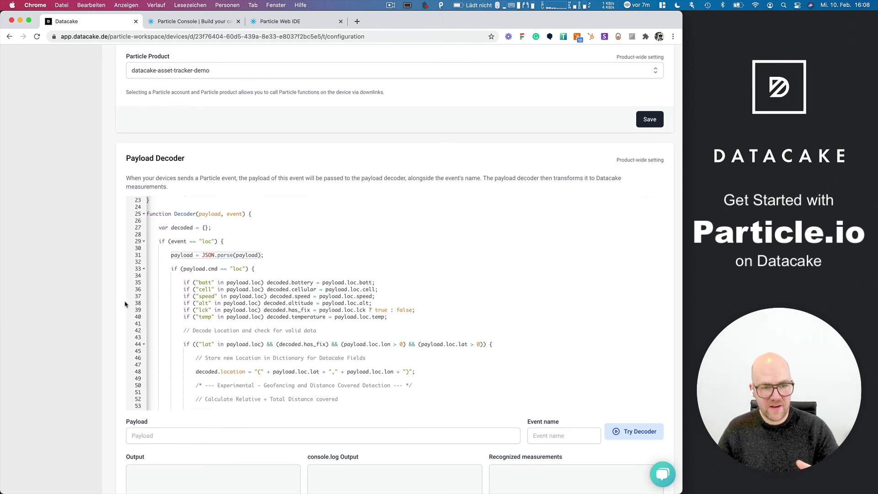
scroll(124, 304, "up", 15)
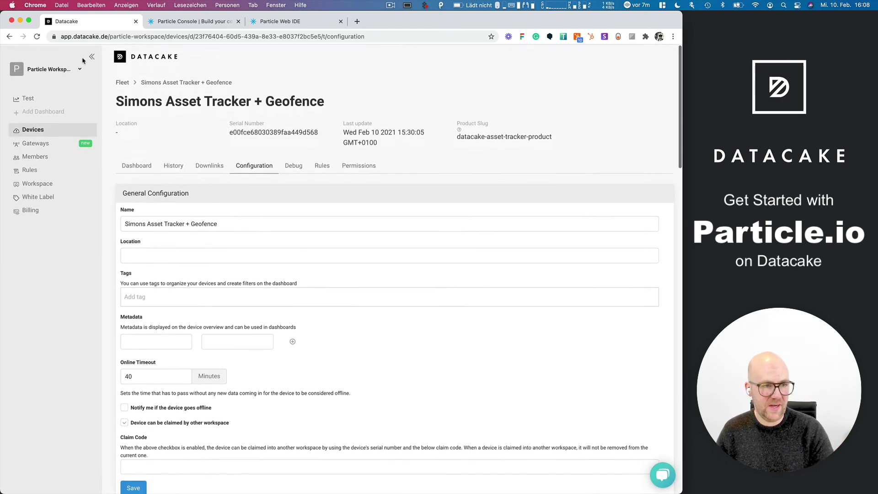
Switch to the Boron Demo workspace and open the boronondesk device.
left_click(66, 68)
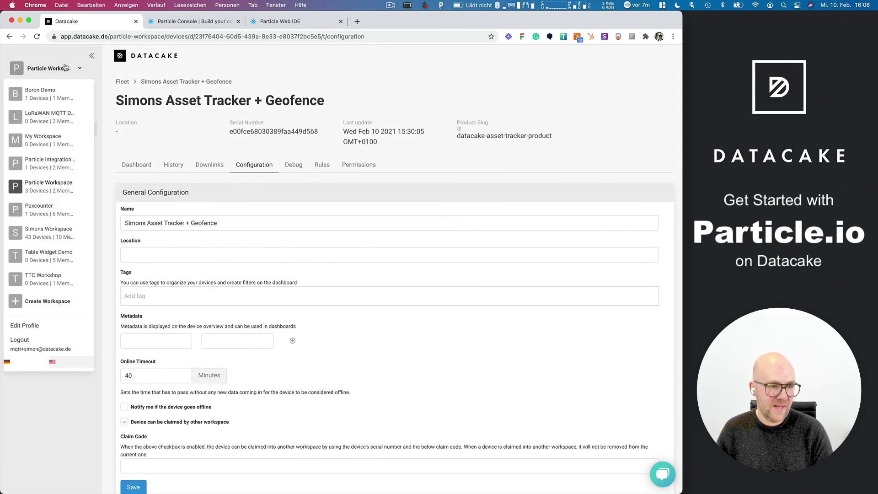
left_click(40, 94)
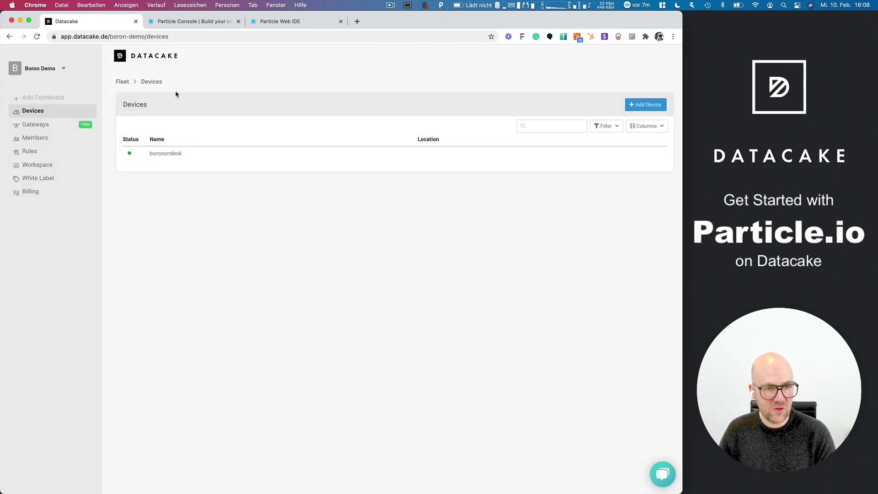
left_click(176, 158)
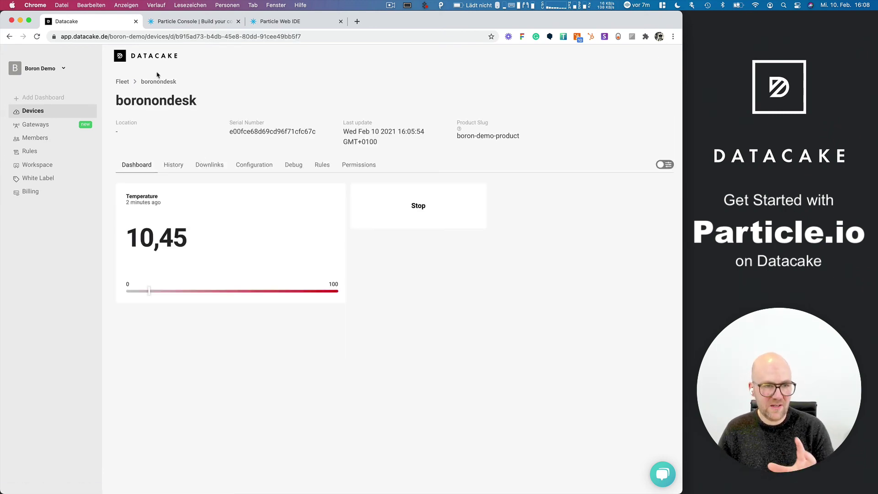
left_click(34, 112)
left_click(641, 106)
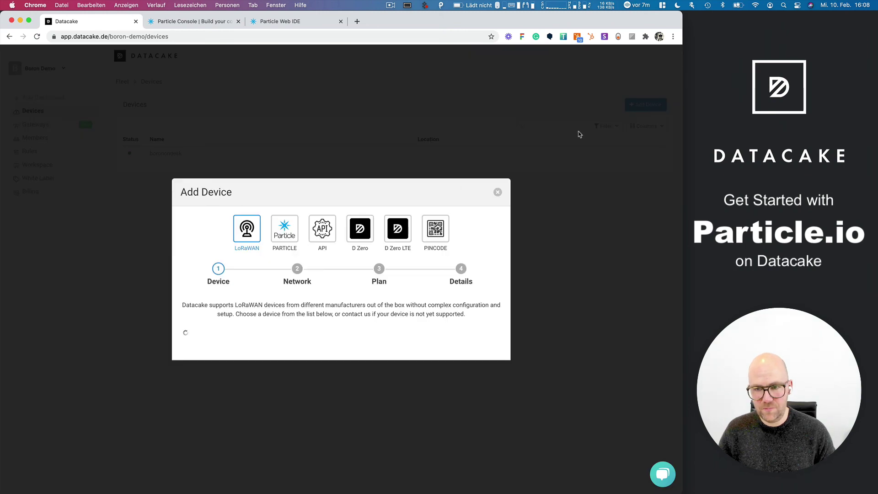
left_click(286, 116)
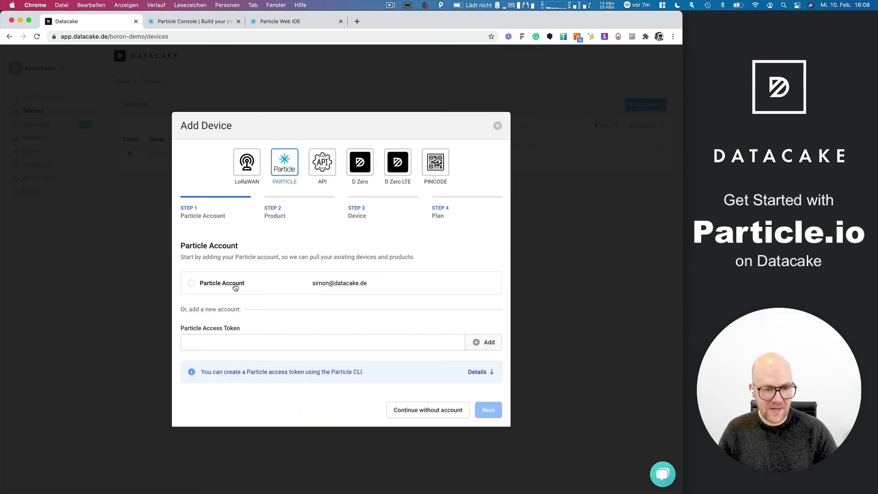
left_click(235, 287)
left_click(488, 410)
left_click(319, 236)
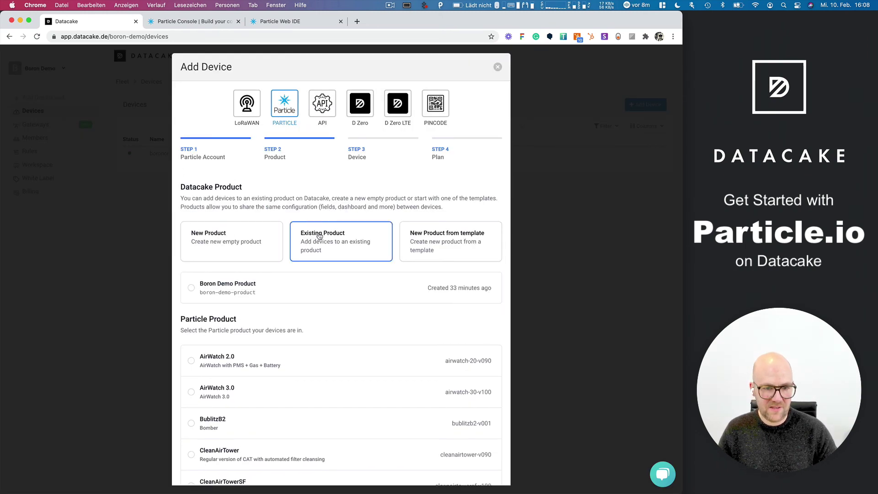
left_click(213, 283)
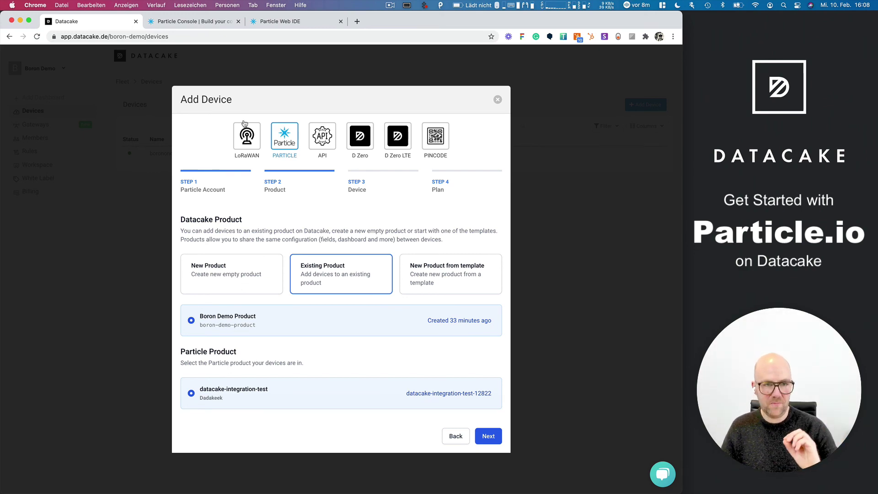
key("ctrl+Tab")
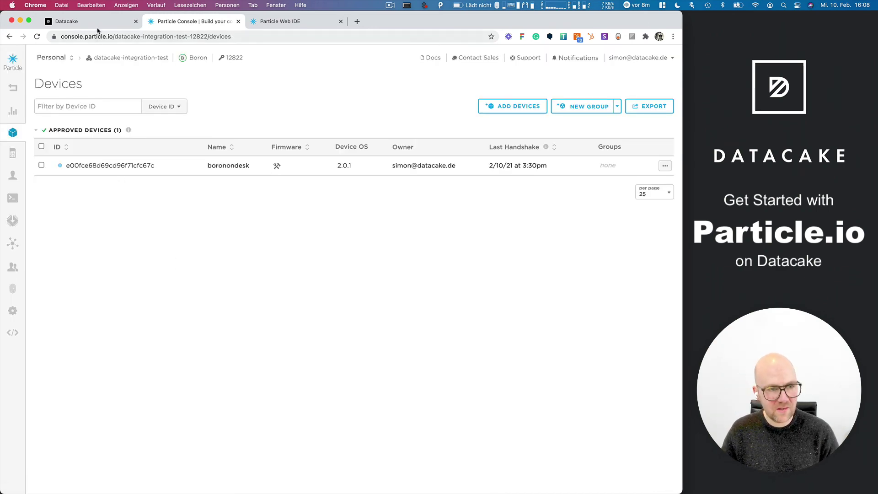
key("ctrl+shift+Tab")
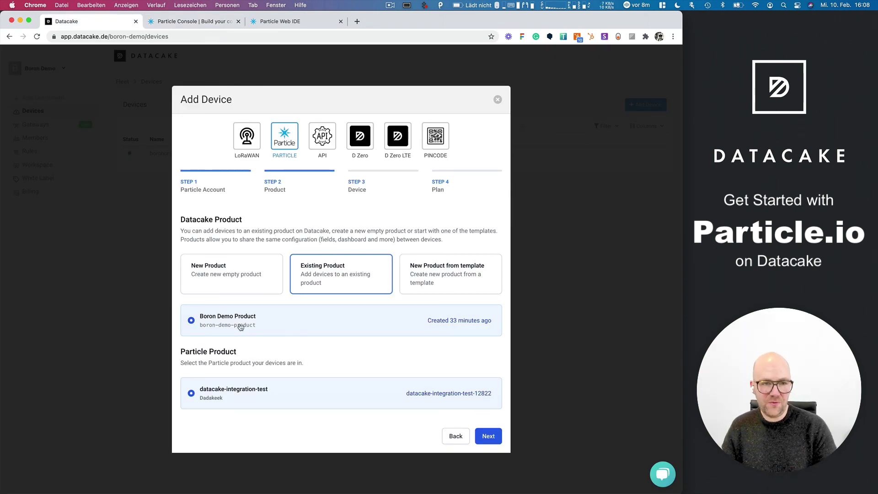
left_click(144, 319)
left_click(168, 154)
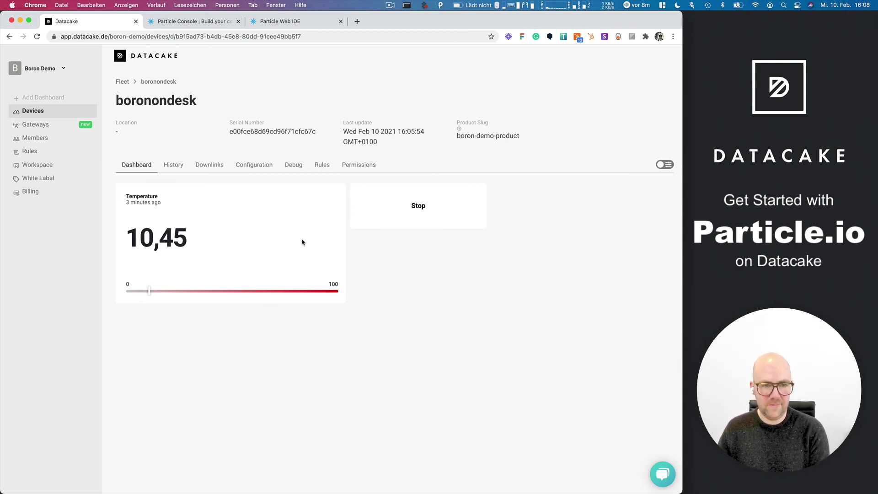
Open docs.datacake.de in a new browser tab.
left_click(356, 25)
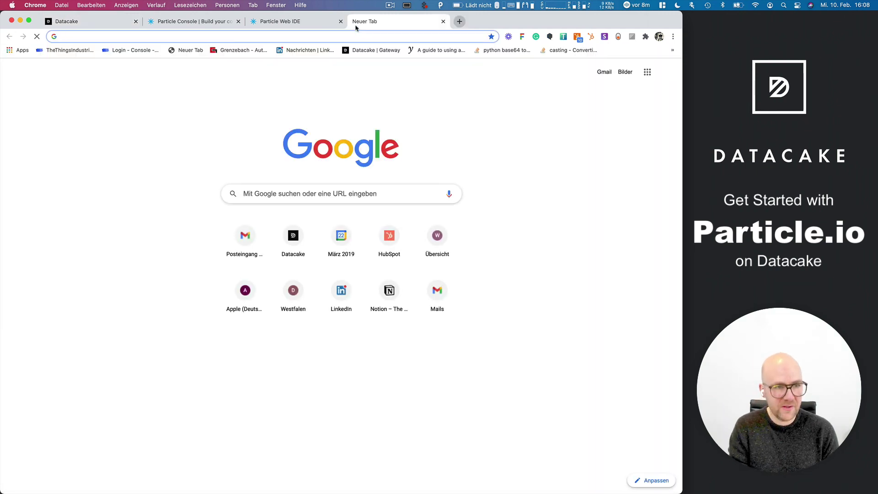
type("docs")
key("Down")
key("Down")
key("Down")
key("Down")
key("Down")
key("Down")
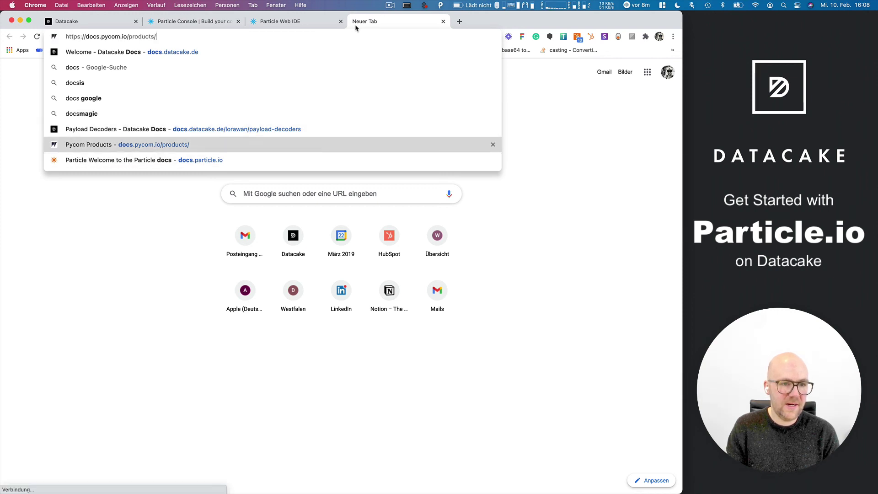
key("Up")
key("alt+shift+Left")
key("alt+shift+Left")
key("alt+shift+Left")
type("p")
key("BackSpace")
key("BackSpace")
key("Return")
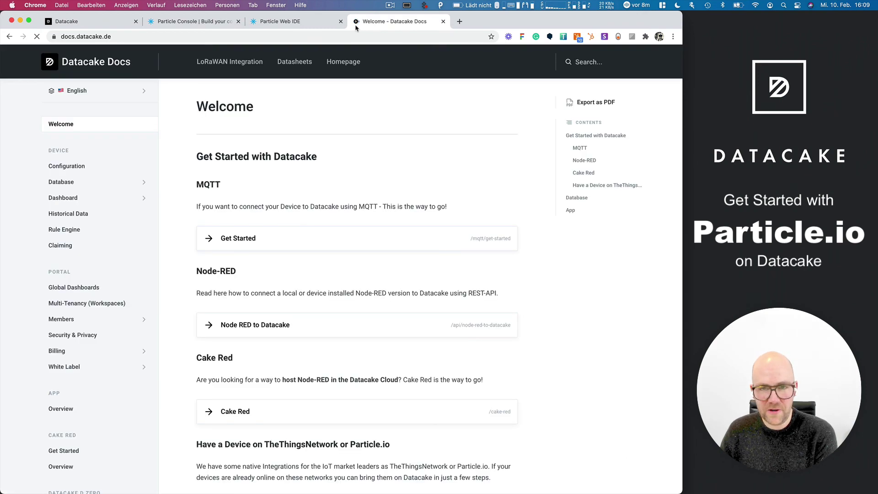
scroll(77, 251, "down", 10)
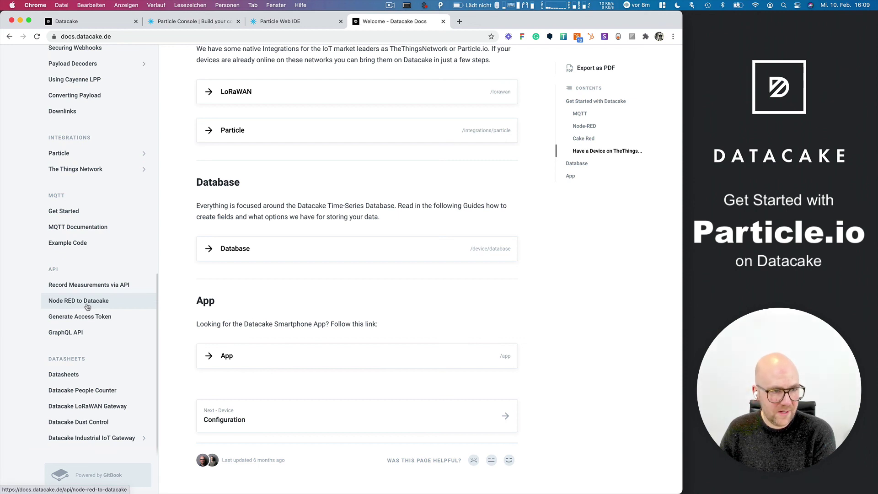
Go to Integrations > Particle > Decoding Payloads and scroll to Database Mapping.
left_click(79, 154)
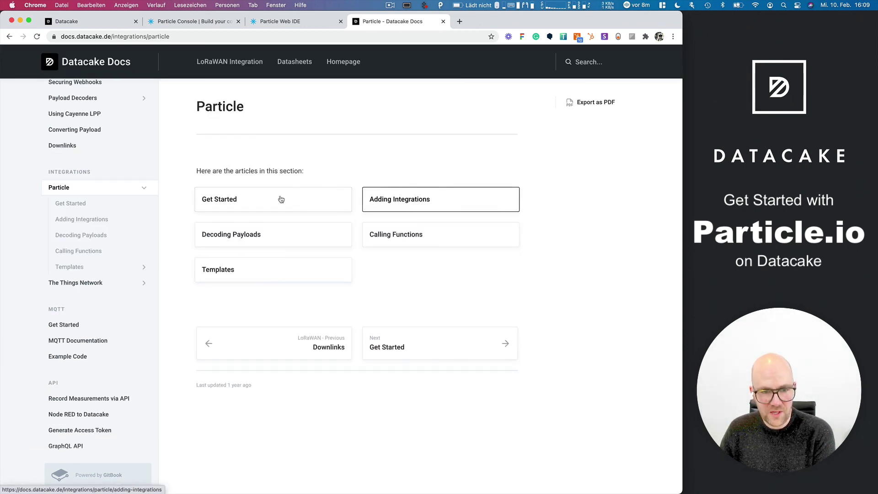
left_click(261, 234)
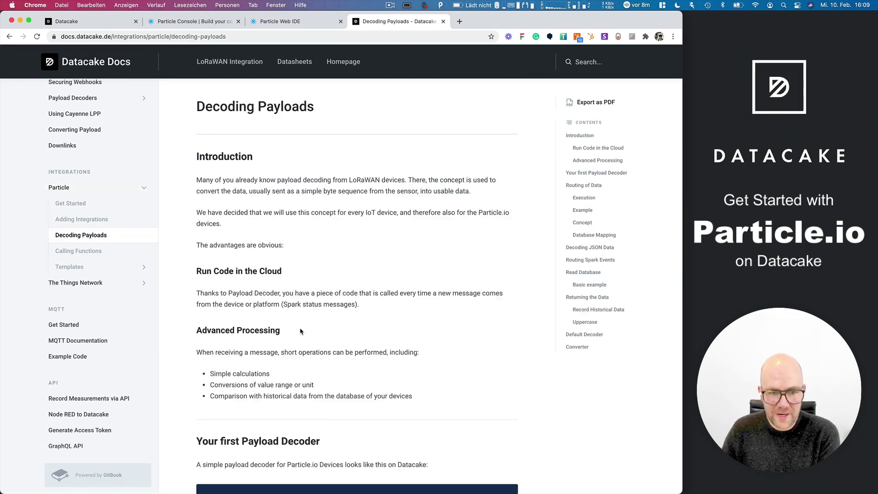
scroll(300, 330, "down", 20)
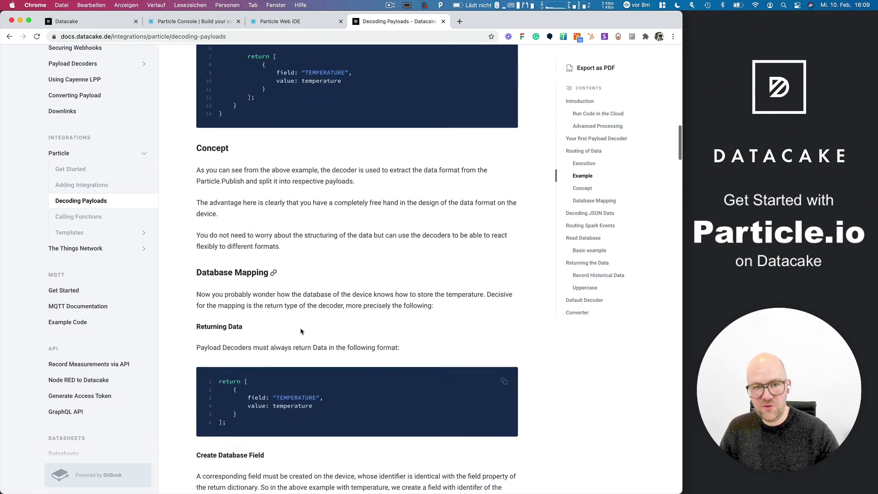
scroll(300, 331, "down", 8)
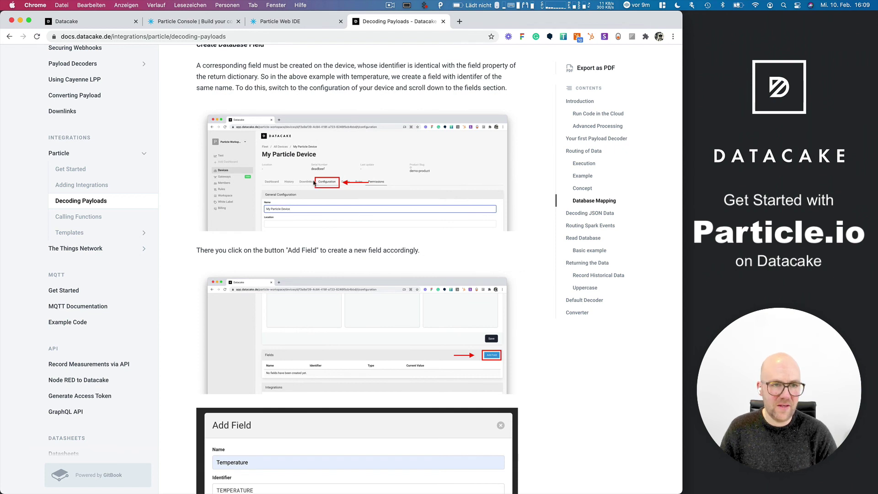
Switch back to the boronondesk dashboard tab showing Temperature 10,45 and the Stop widget.
left_click(79, 22)
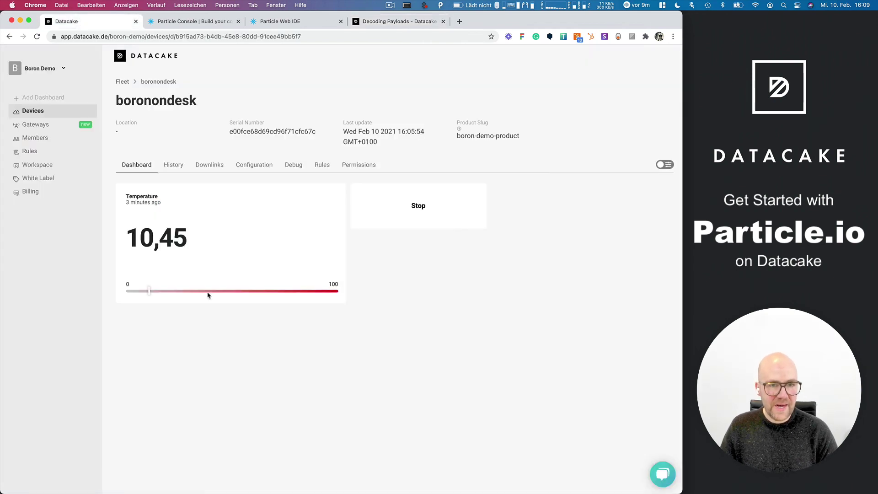